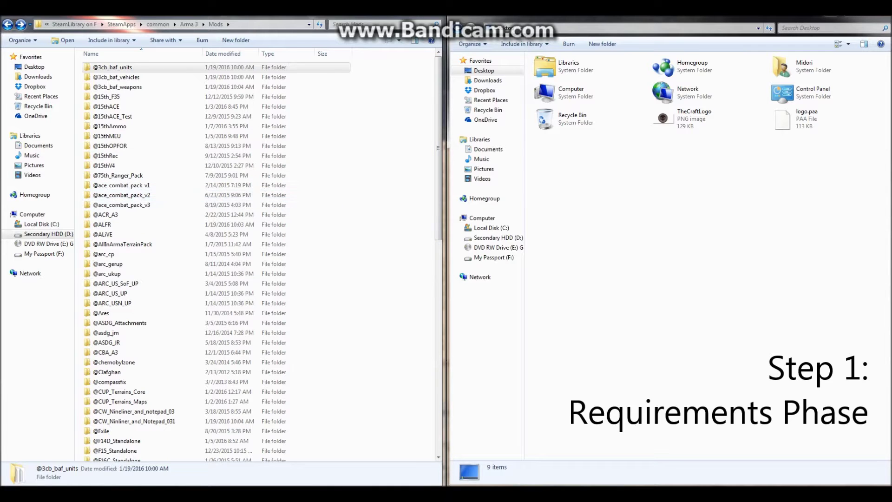
click(186, 293)
scroll(186, 318, down, 8)
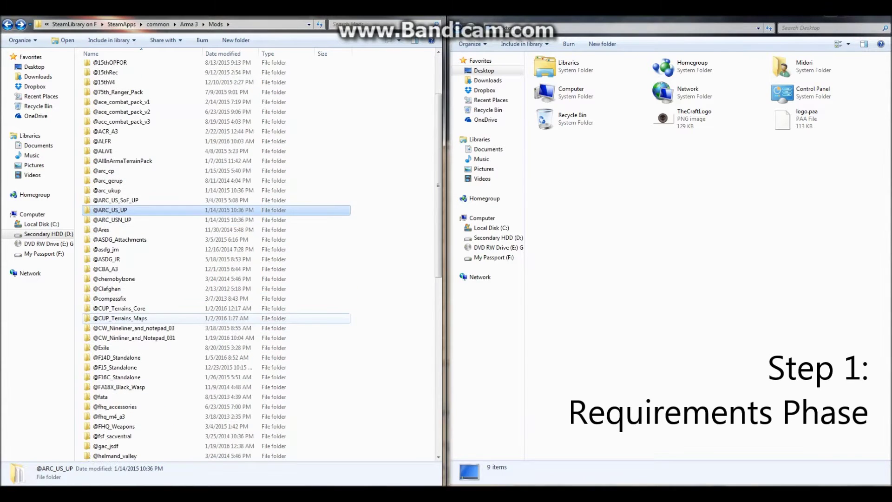
scroll(163, 320, down, 8)
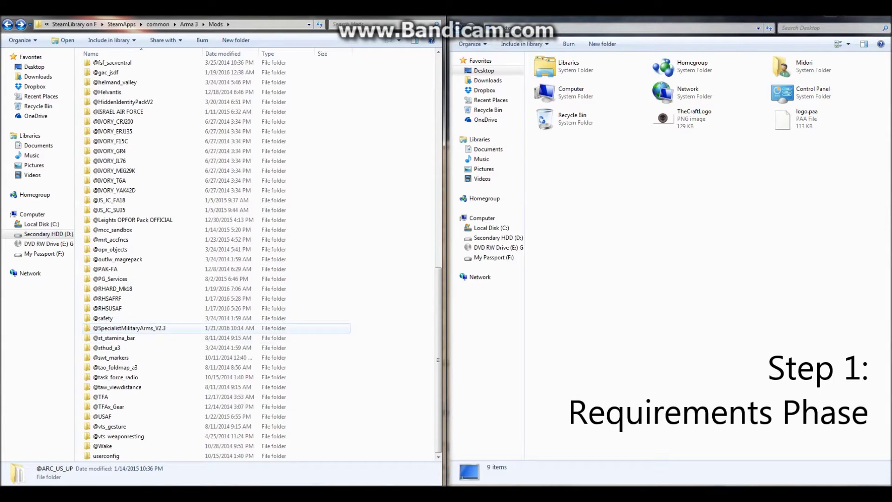
click(186, 328)
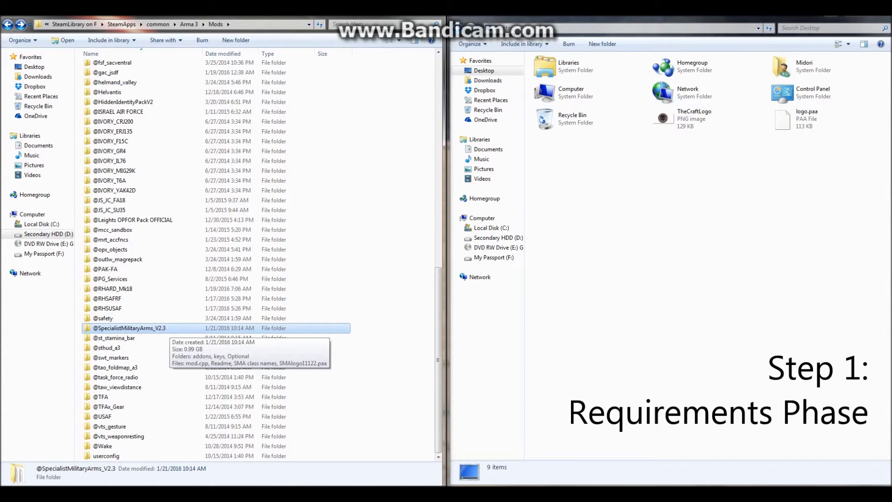
click(169, 397)
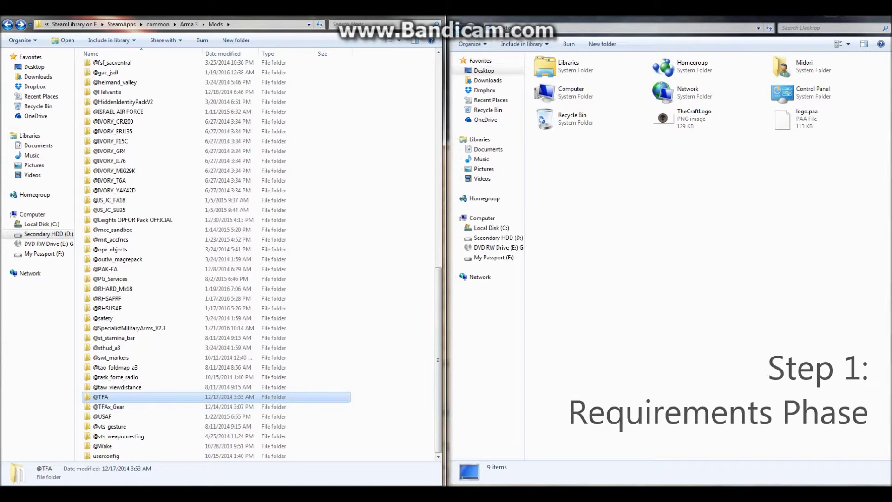
double_click(162, 397)
drag(160, 338, 164, 344)
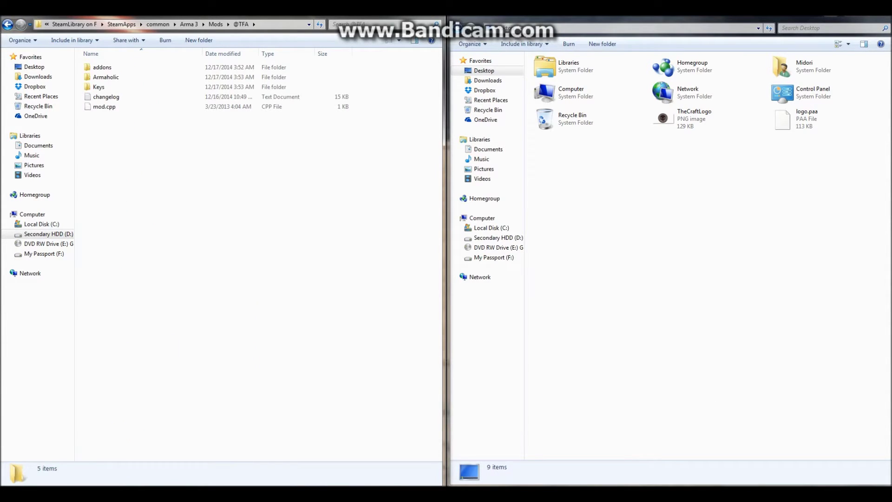
click(102, 67)
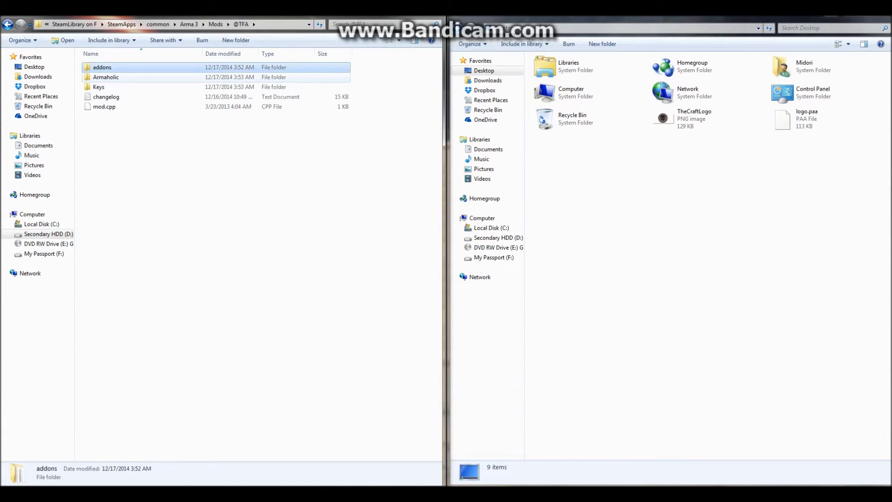
key(Down)
key(Down)
key(Down)
key(Down)
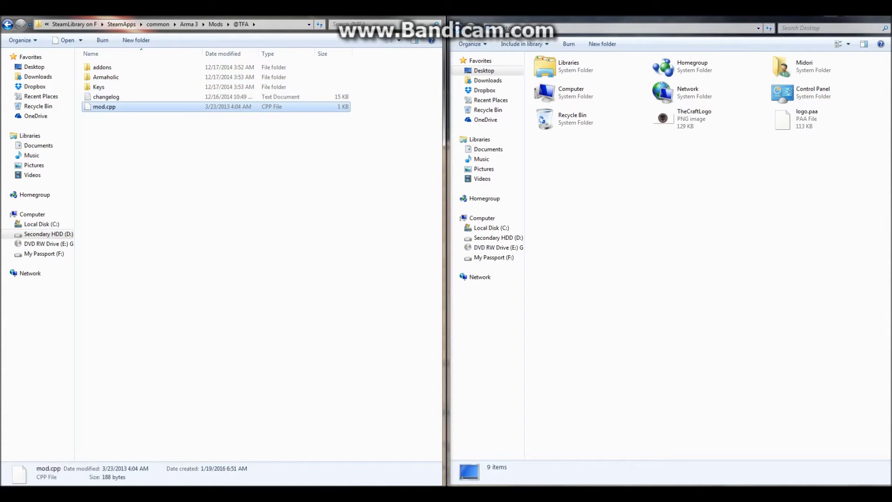
click(106, 97)
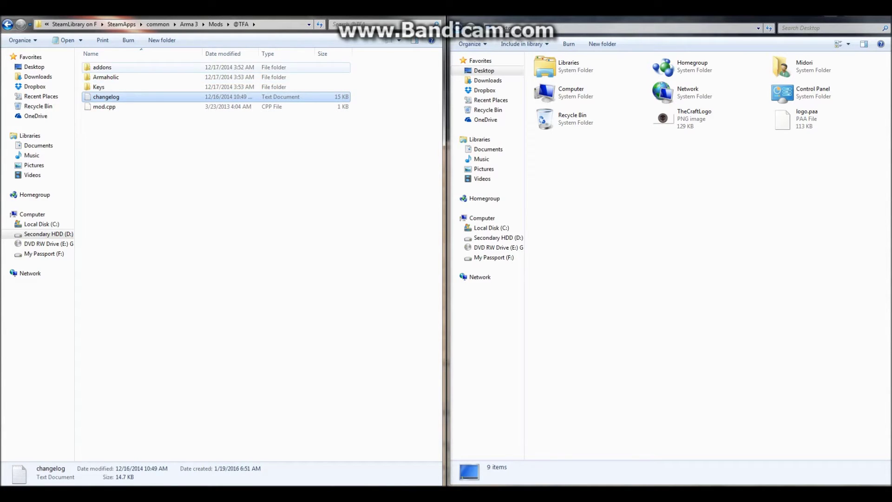
click(102, 67)
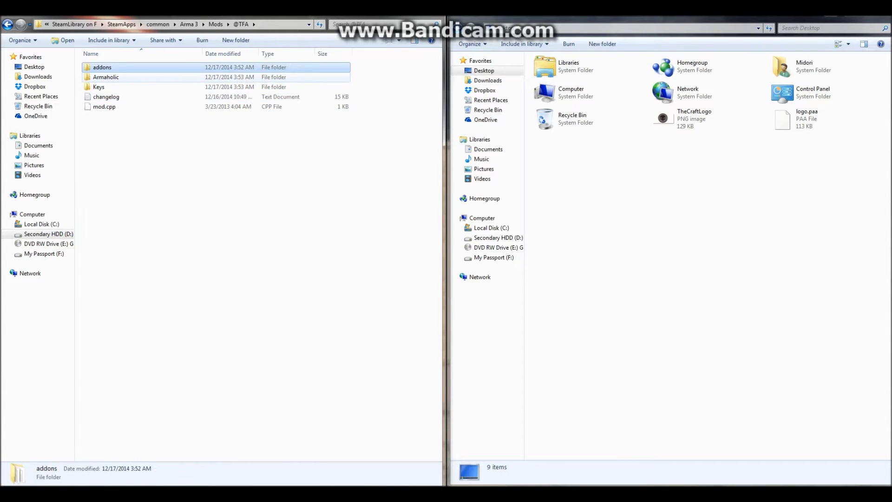
double_click(124, 69)
drag(135, 113, 145, 129)
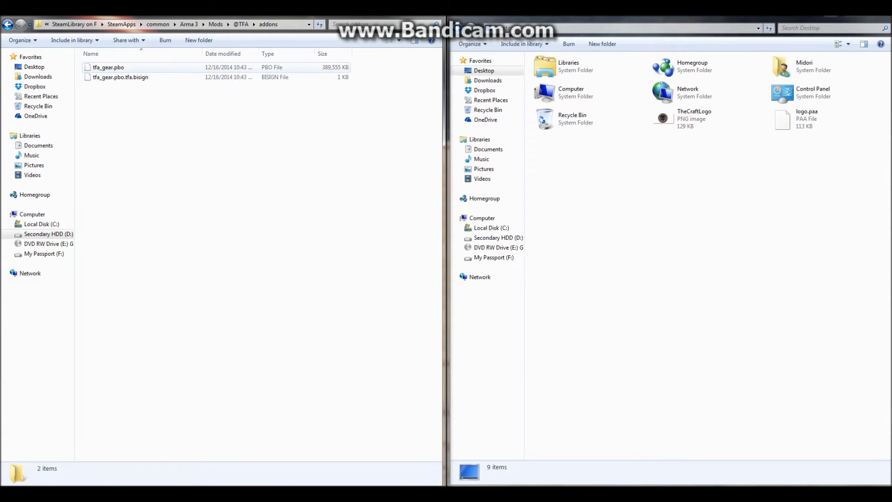
key(BackSpace)
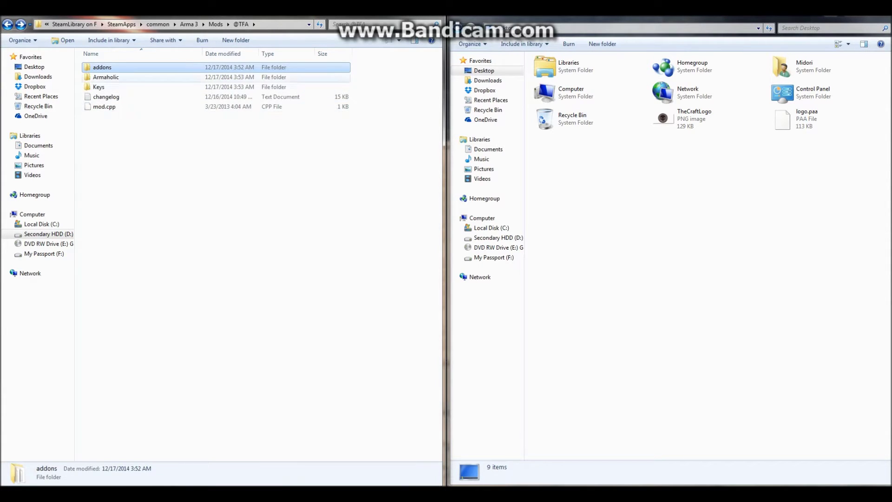
double_click(124, 68)
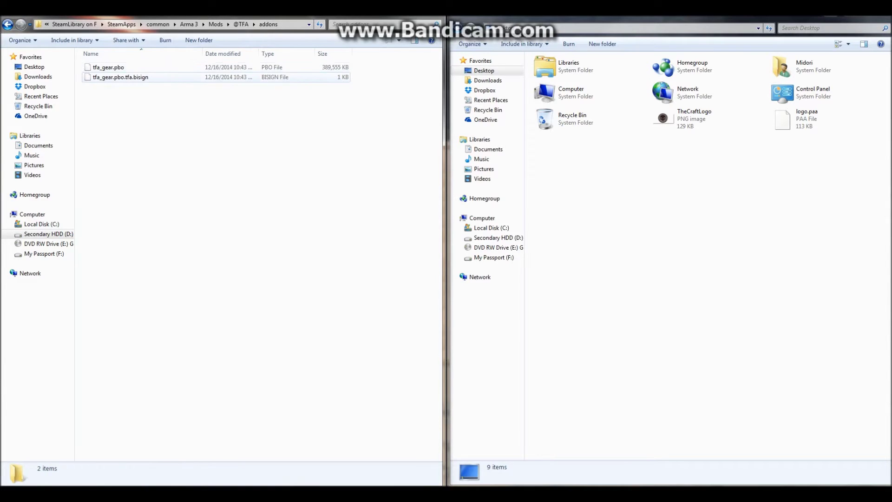
key(Down)
key(Down)
key(Up)
key(BackSpace)
key(Down)
key(Return)
key(BackSpace)
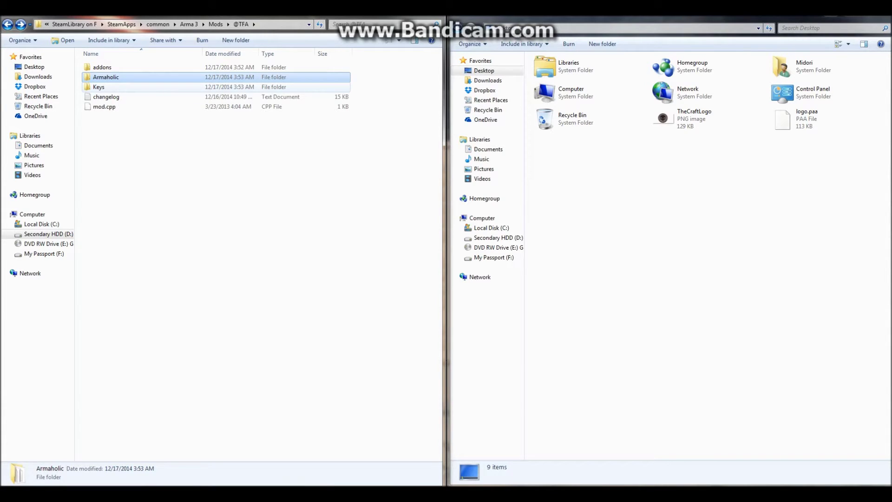
double_click(117, 88)
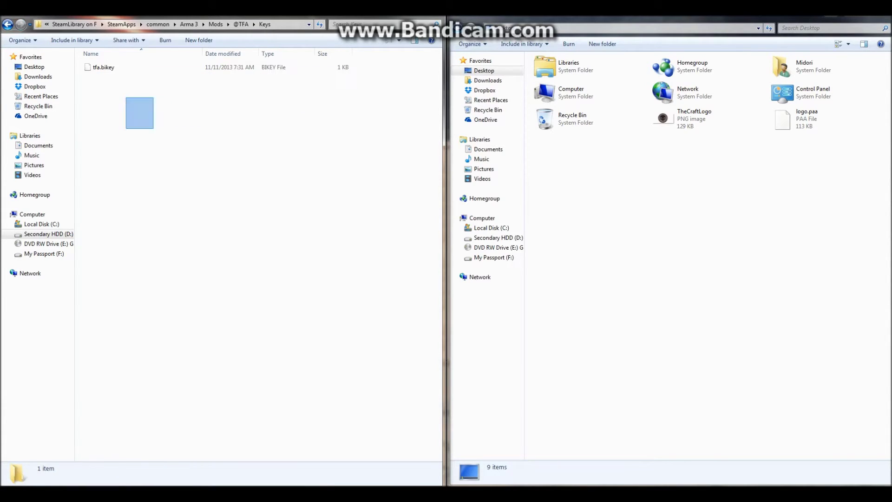
key(BackSpace)
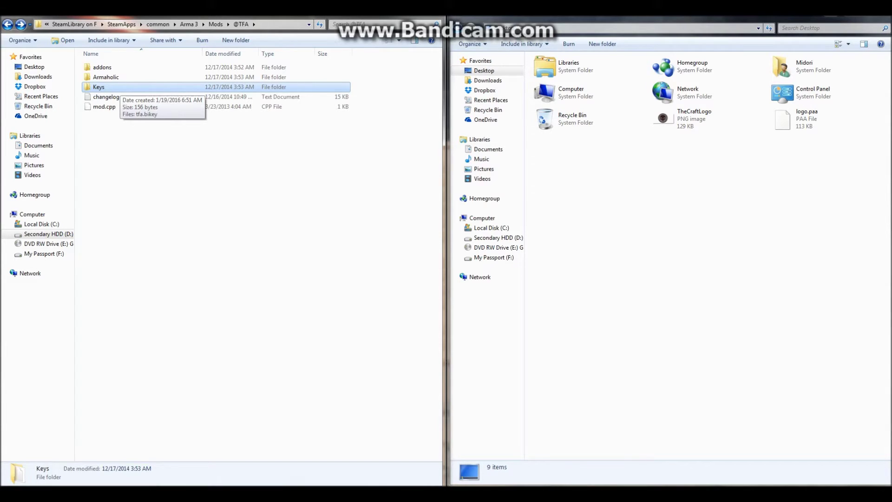
key(Down)
key(Up)
key(Down)
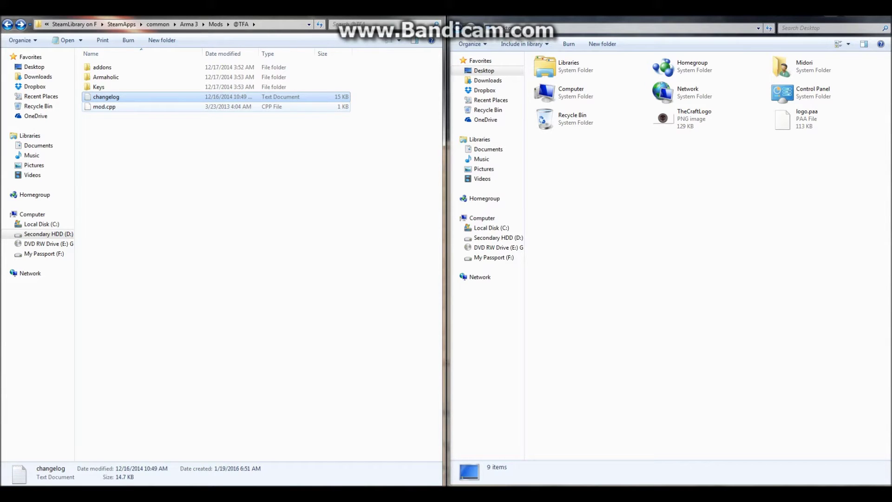
click(104, 106)
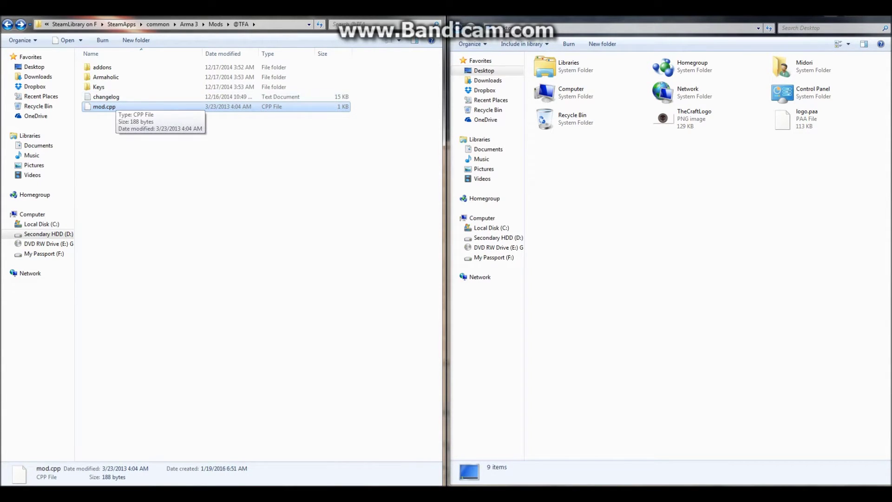
drag(141, 172, 171, 209)
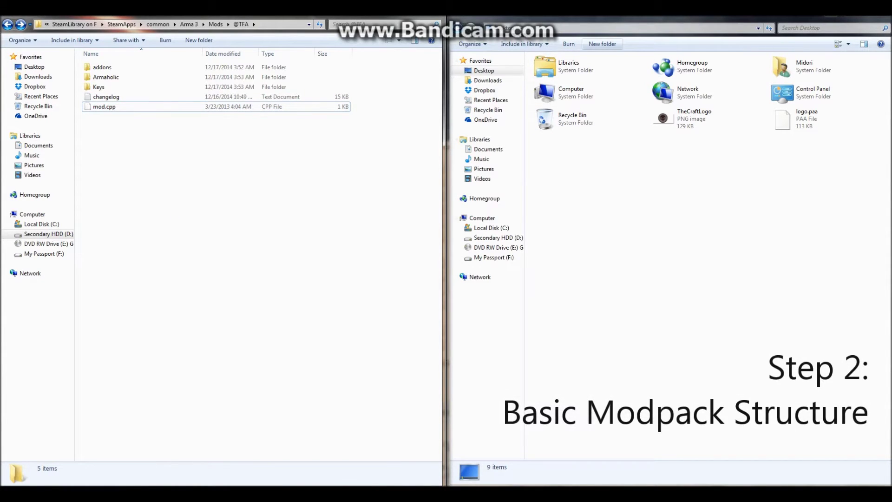
click(631, 229)
click(602, 44)
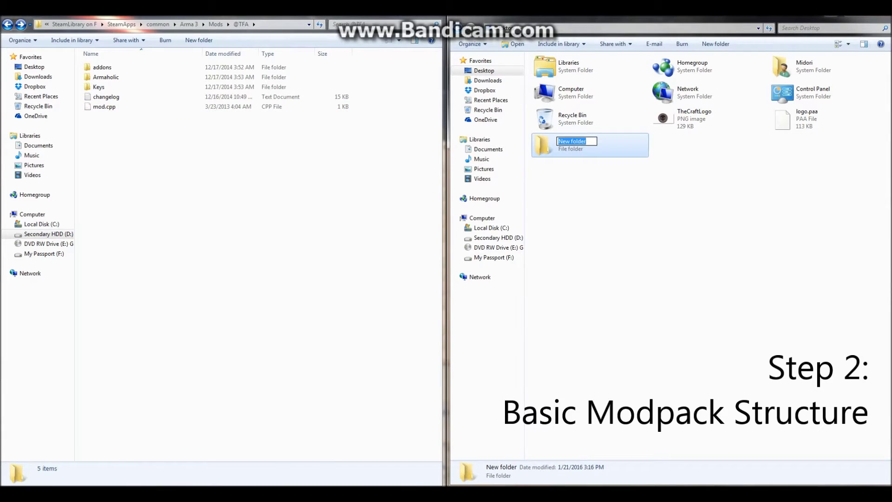
text(@operator_pack)
key(Return)
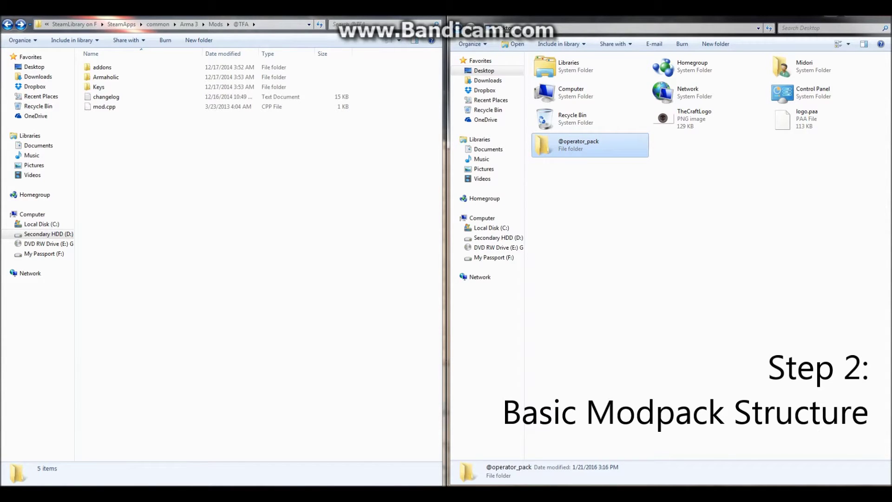
click(7, 24)
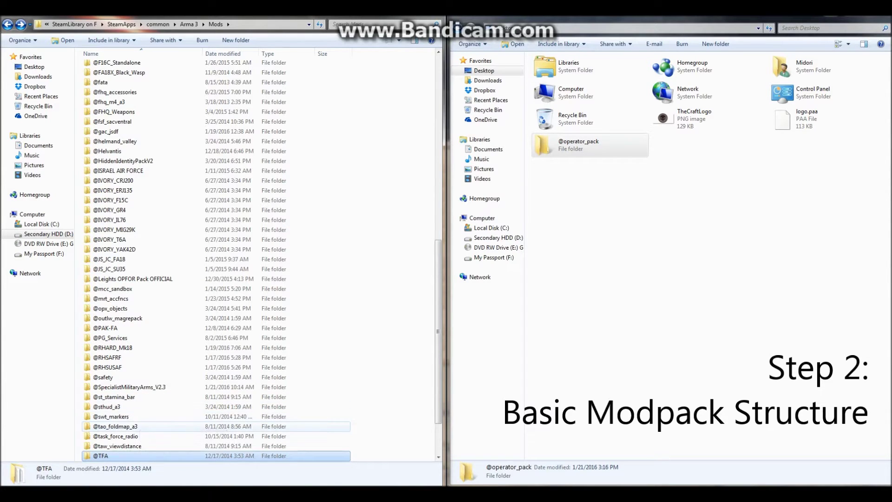
key(Up)
key(Up)
key(Down)
key(Down)
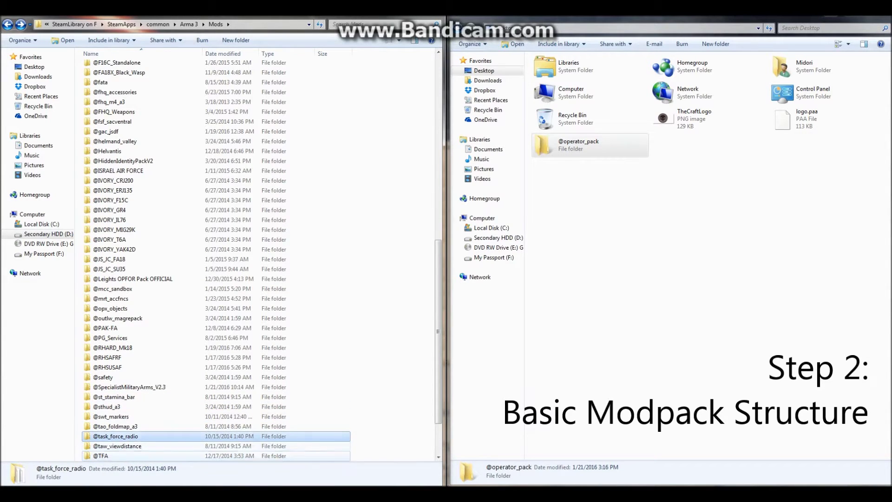
key(Up)
key(Down)
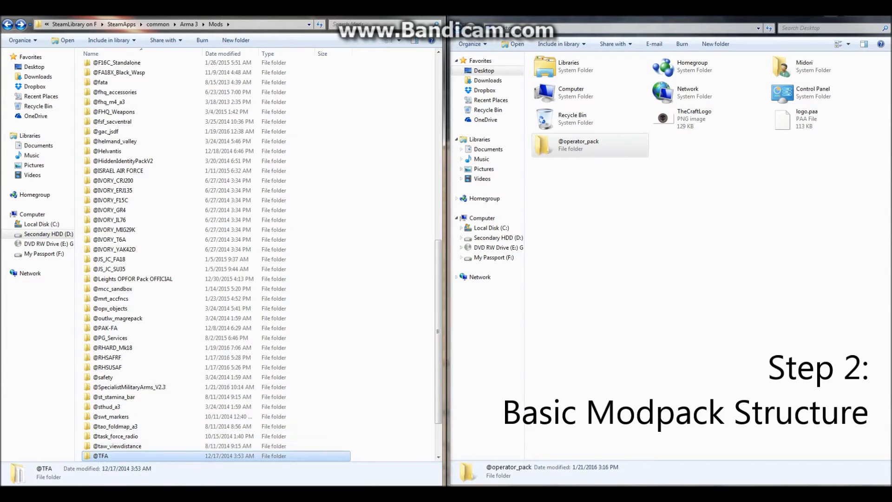
click(590, 145)
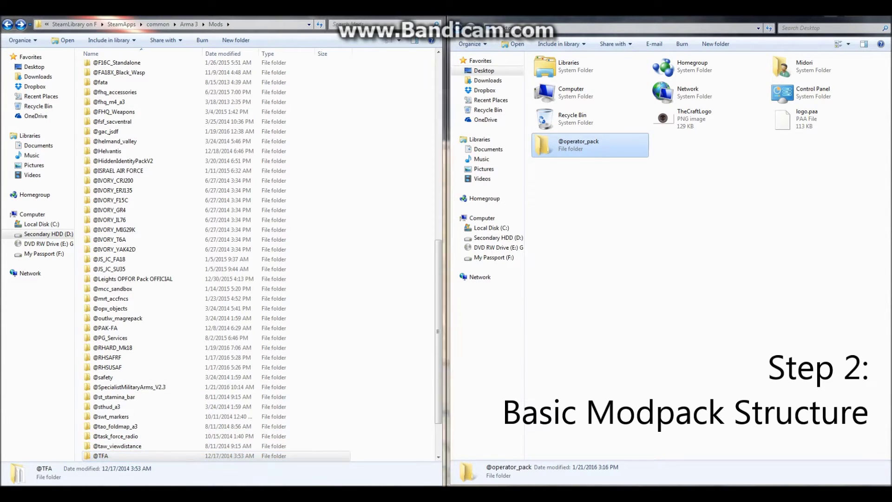
double_click(577, 154)
drag(576, 157, 606, 186)
click(657, 43)
text(qadd)
key(BackSpace)
key(BackSpace)
key(BackSpace)
key(BackSpace)
text(addons)
key(Return)
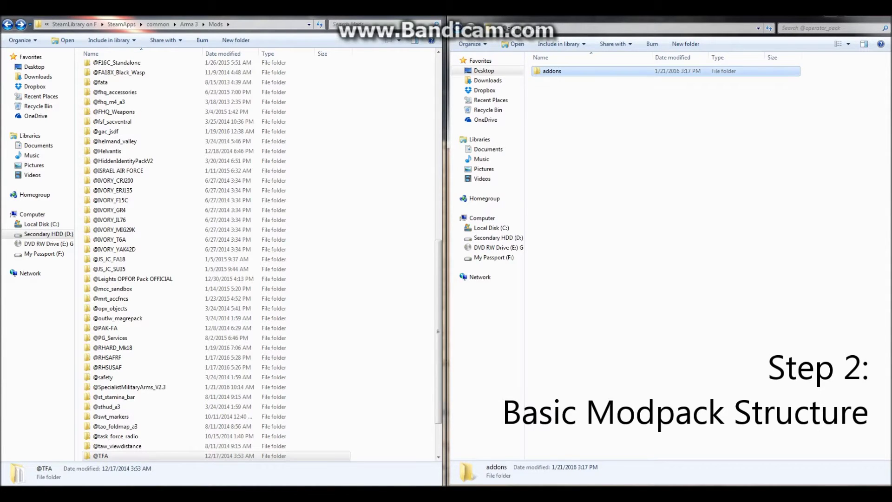
double_click(100, 456)
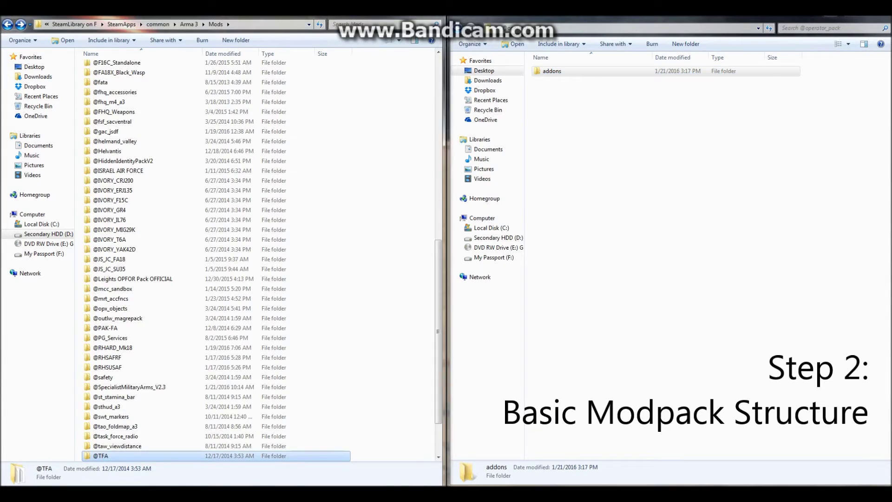
double_click(102, 67)
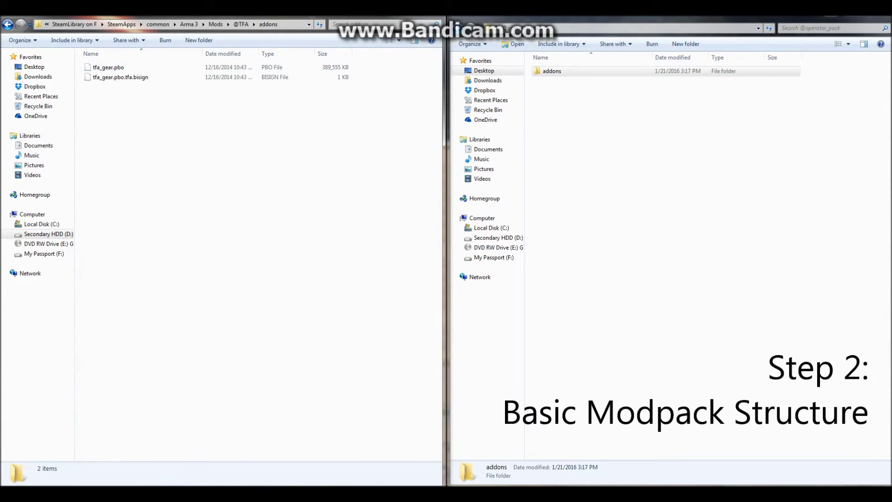
click(552, 71)
double_click(552, 71)
drag(574, 142, 629, 216)
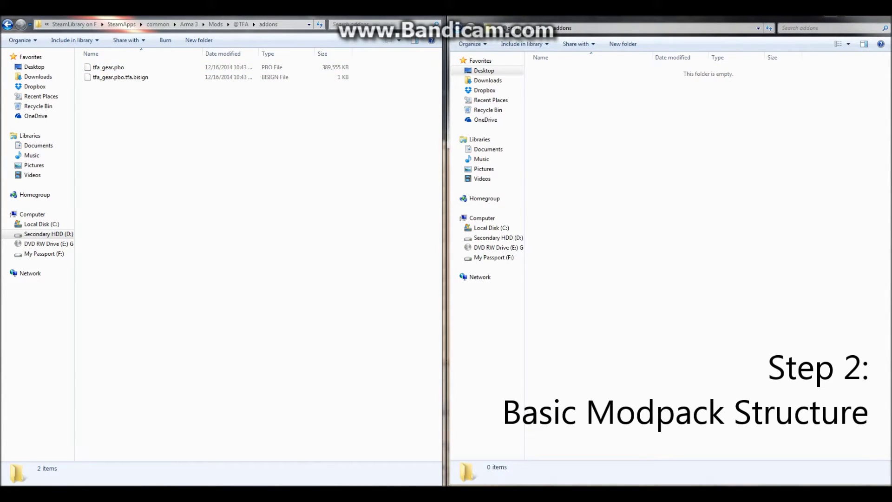
drag(225, 207, 125, 68)
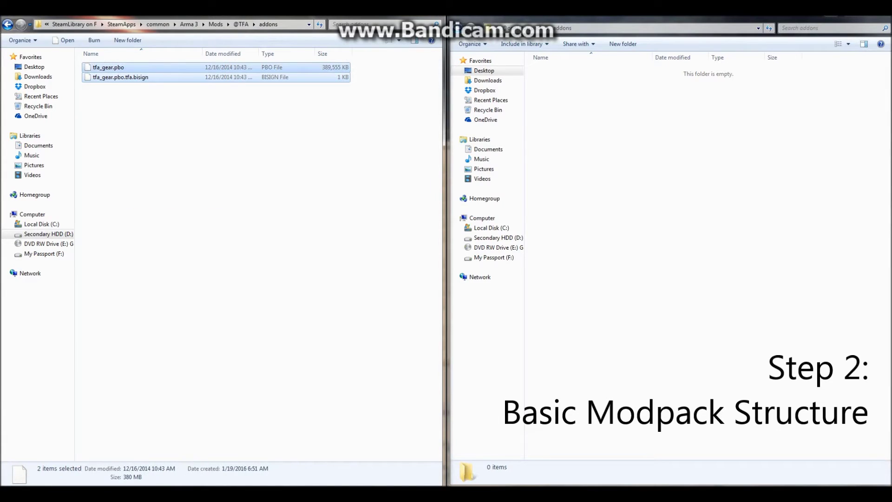
click(574, 154)
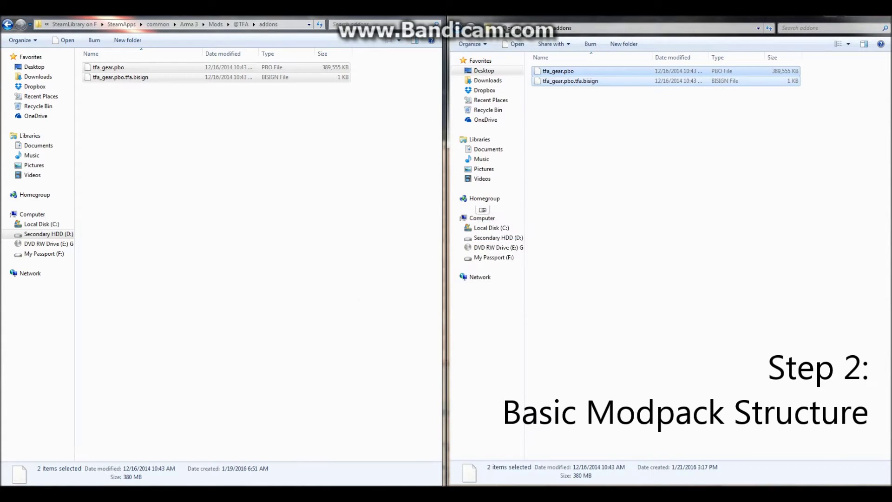
click(574, 153)
key(BackSpace)
key(BackSpace)
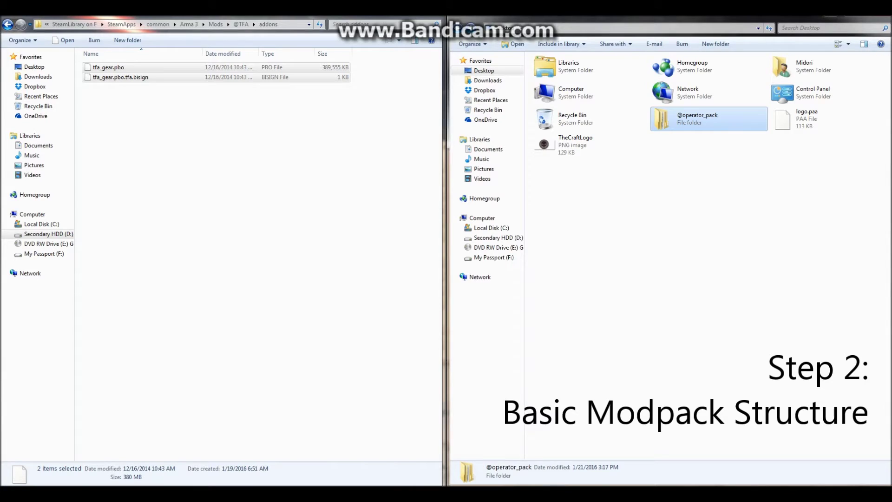
double_click(697, 118)
double_click(584, 71)
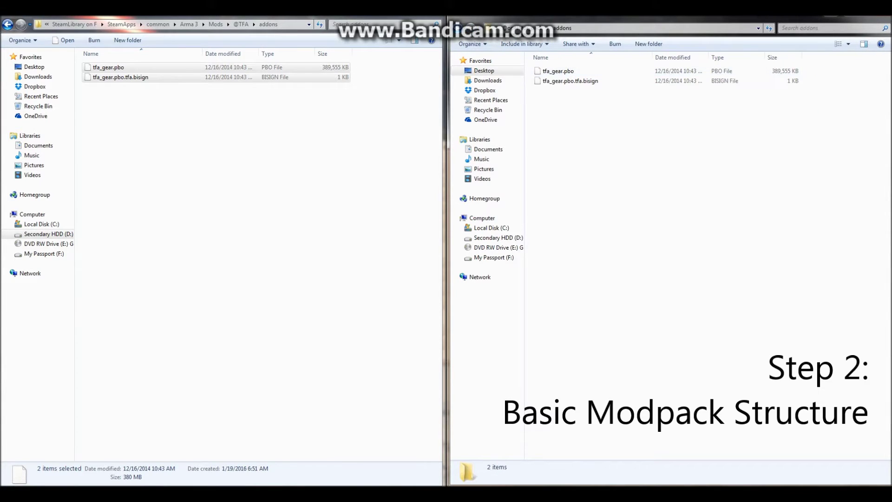
drag(591, 153, 598, 161)
key(alt+Left)
key(alt+Left)
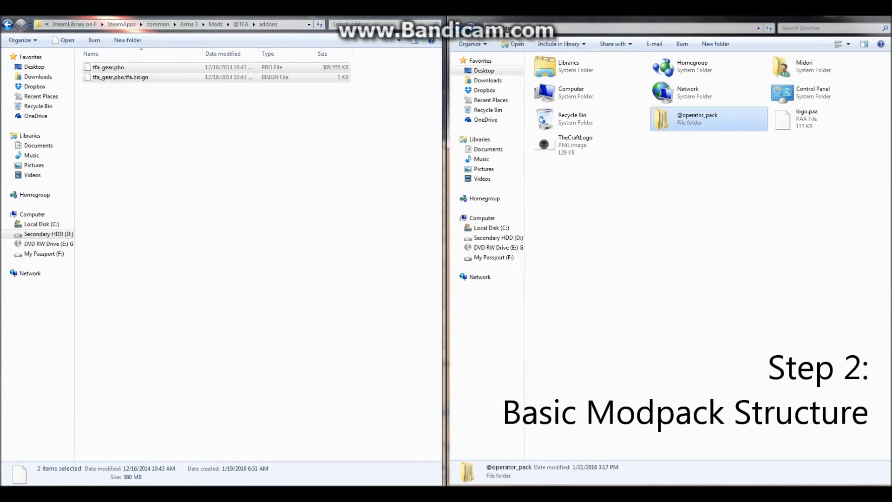
key(alt+Right)
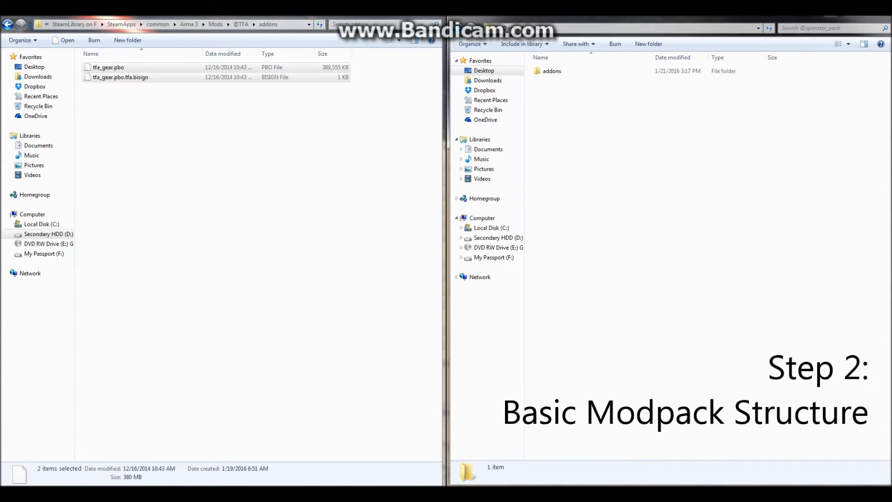
double_click(553, 71)
click(7, 24)
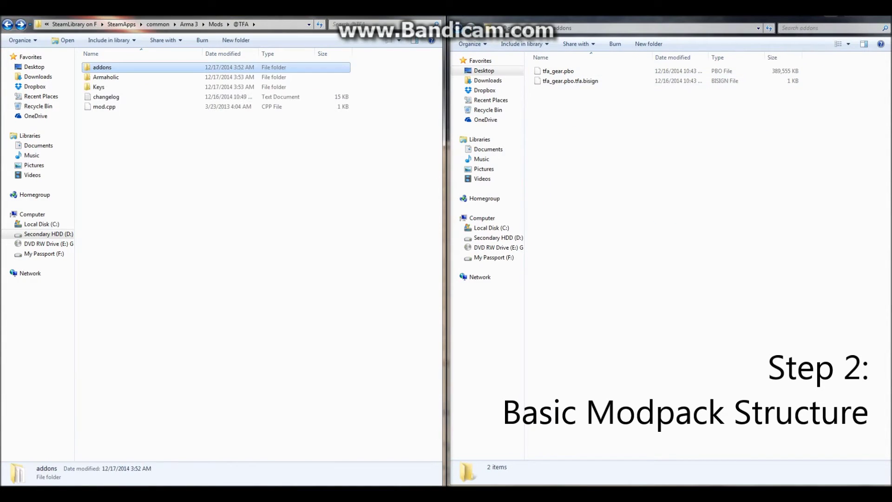
key(alt+Left)
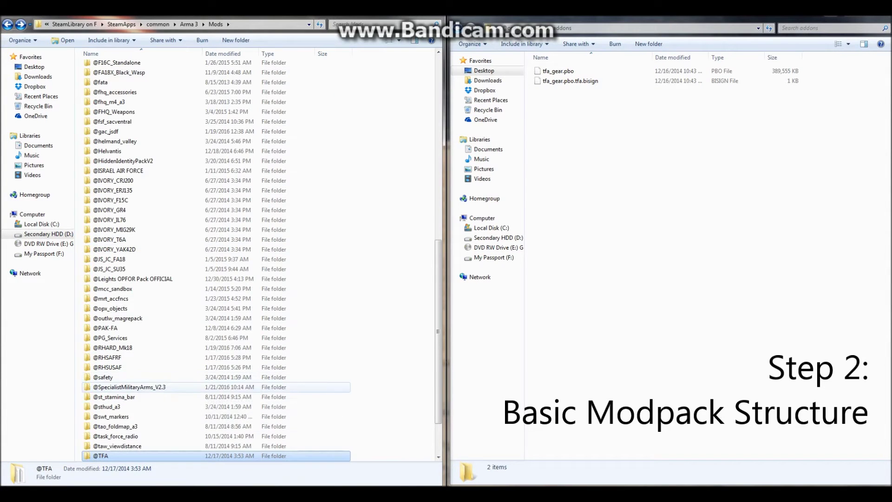
double_click(129, 386)
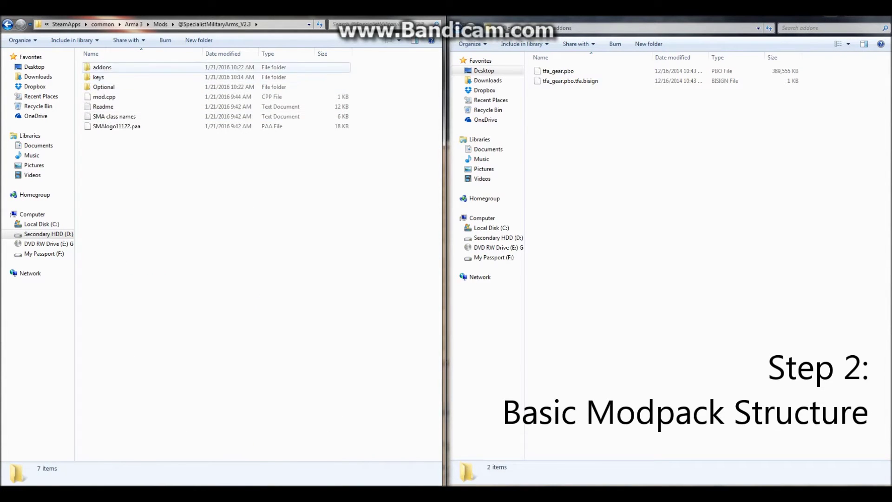
double_click(104, 67)
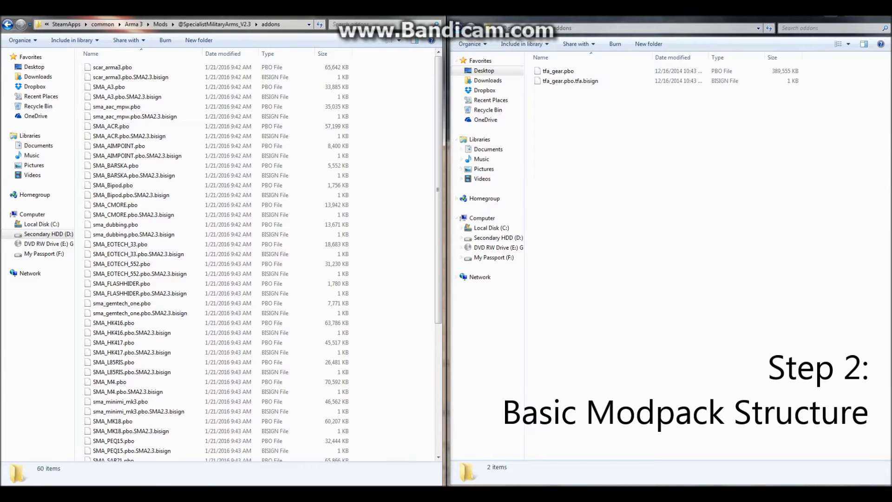
key(ctrl+a)
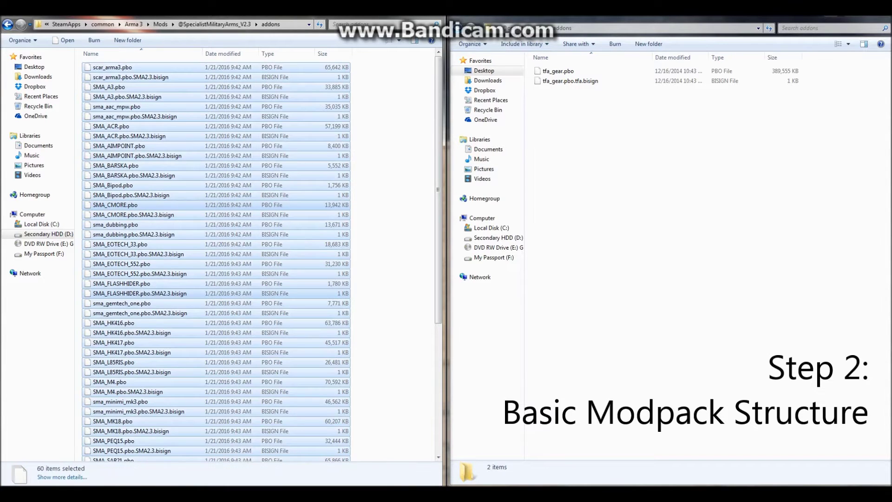
click(590, 219)
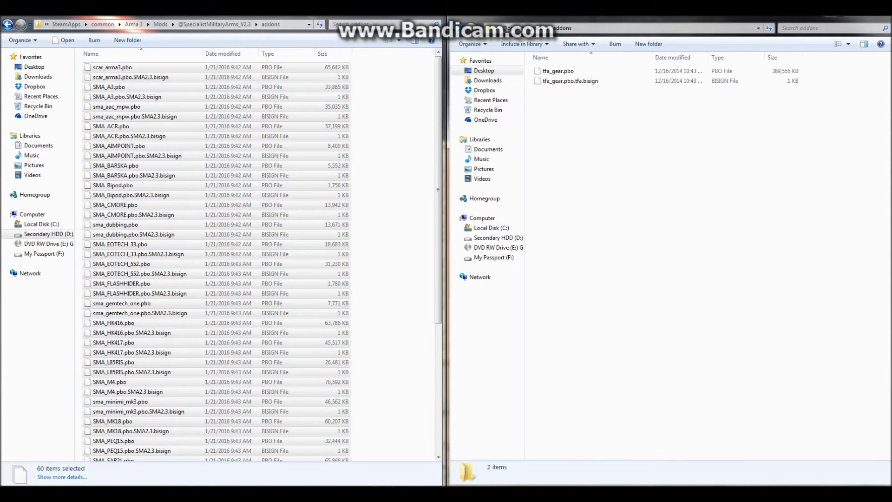
key(ctrl+v)
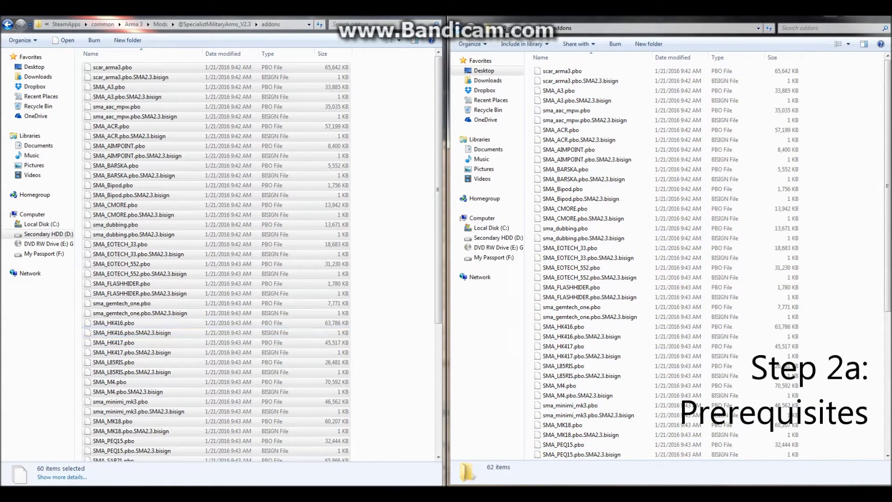
drag(380, 332, 385, 343)
drag(366, 290, 392, 322)
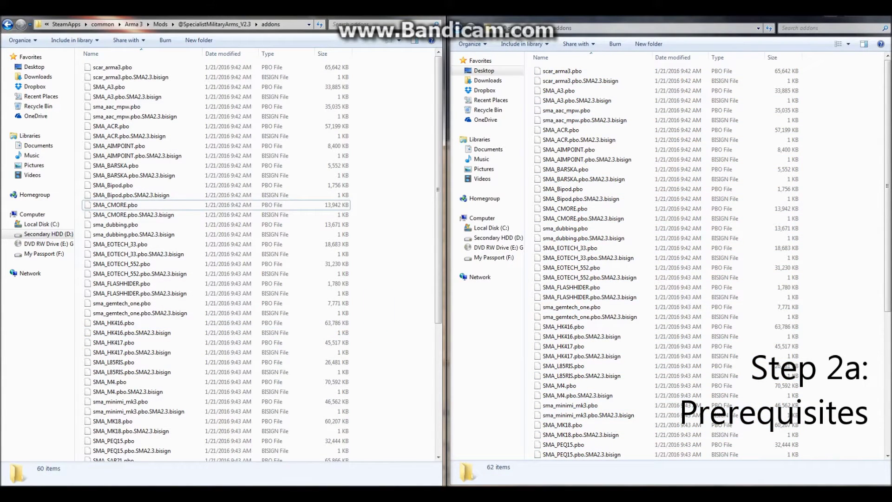
key(BackSpace)
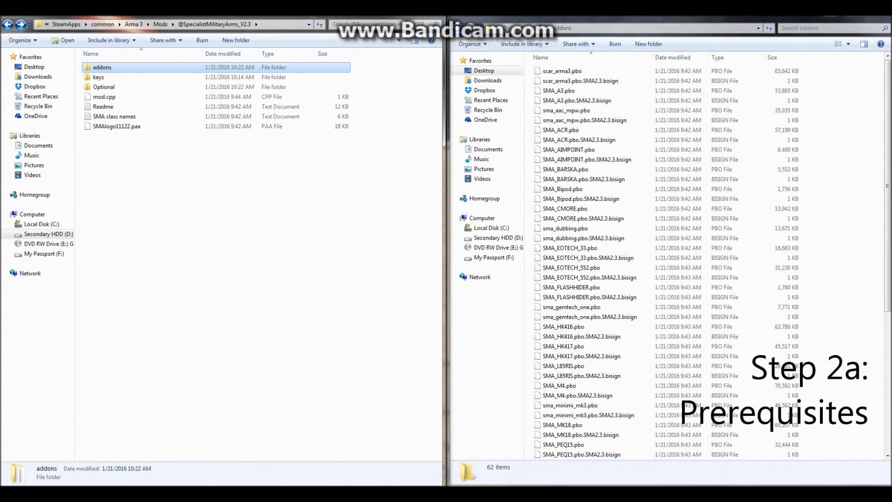
key(BackSpace)
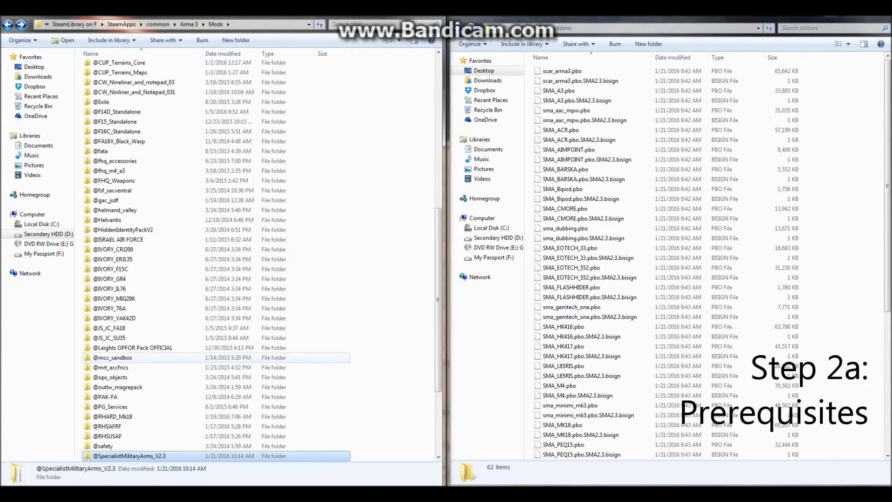
click(111, 368)
key(Return)
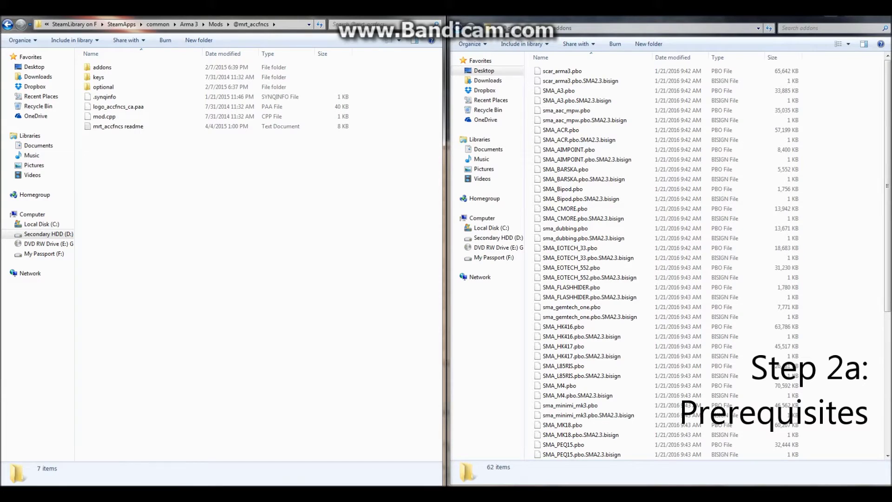
double_click(121, 67)
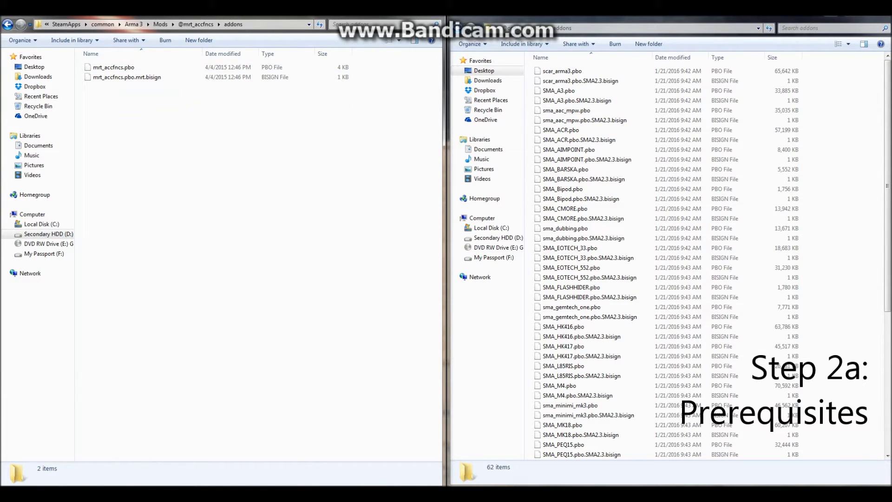
drag(111, 92, 274, 135)
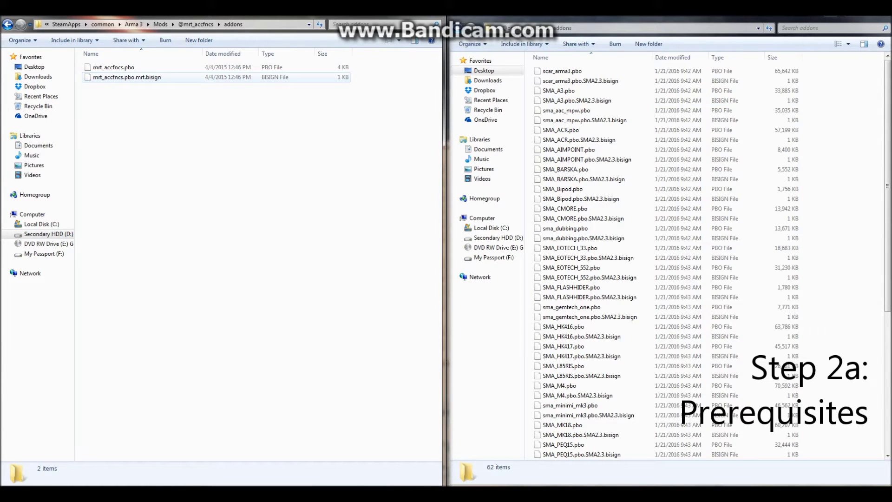
click(127, 77)
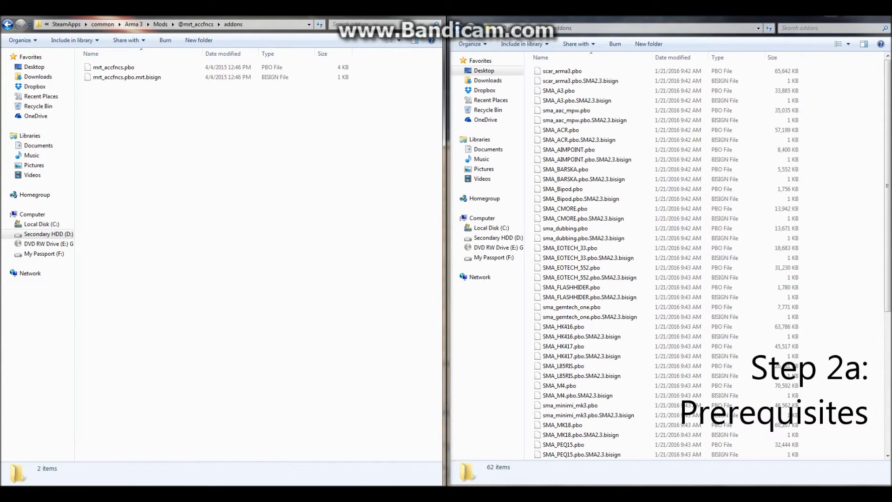
drag(147, 140, 105, 70)
click(147, 141)
drag(169, 166, 105, 60)
click(153, 130)
drag(186, 130, 119, 66)
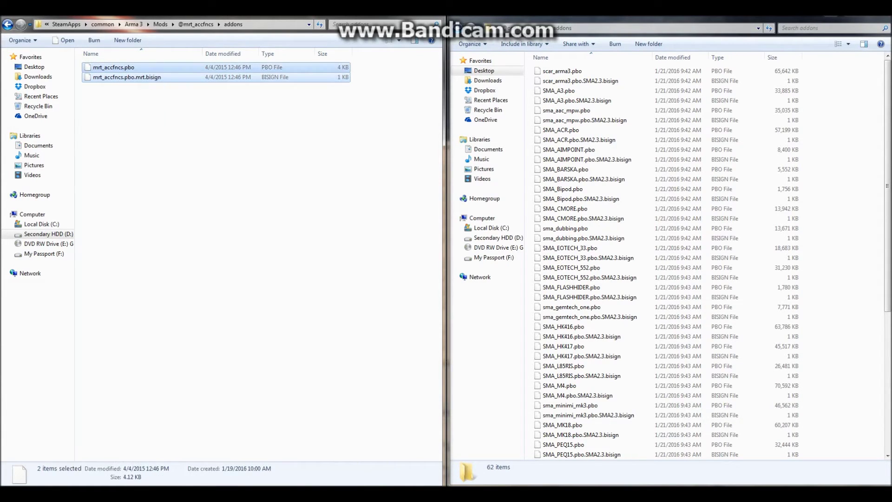
click(831, 160)
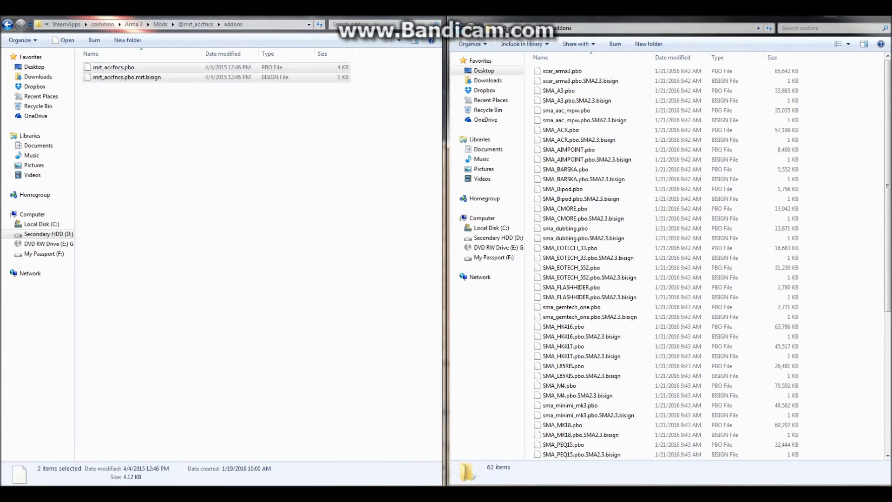
key(ctrl+v)
click(831, 161)
click(7, 24)
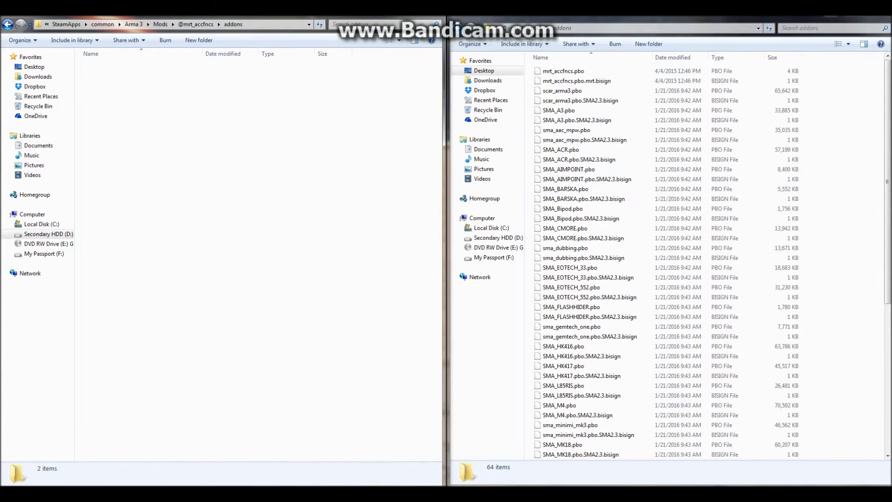
key(alt+Tab)
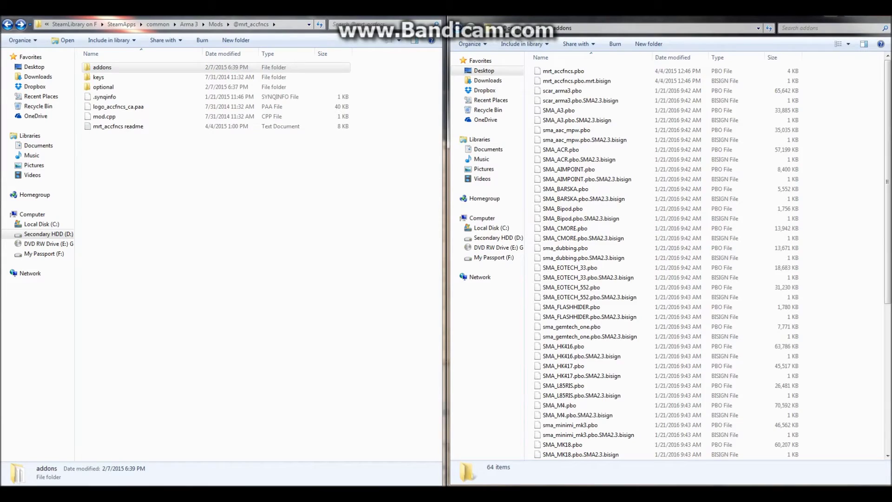
key(BackSpace)
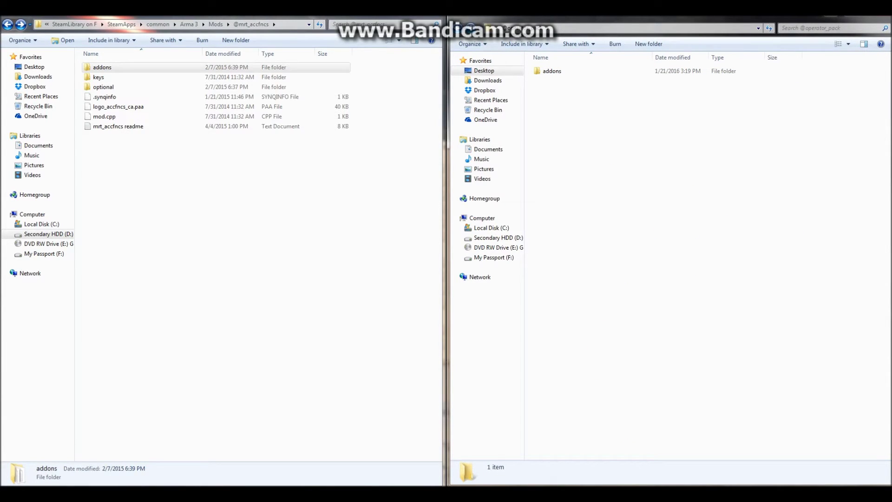
drag(572, 144, 574, 146)
click(257, 186)
key(BackSpace)
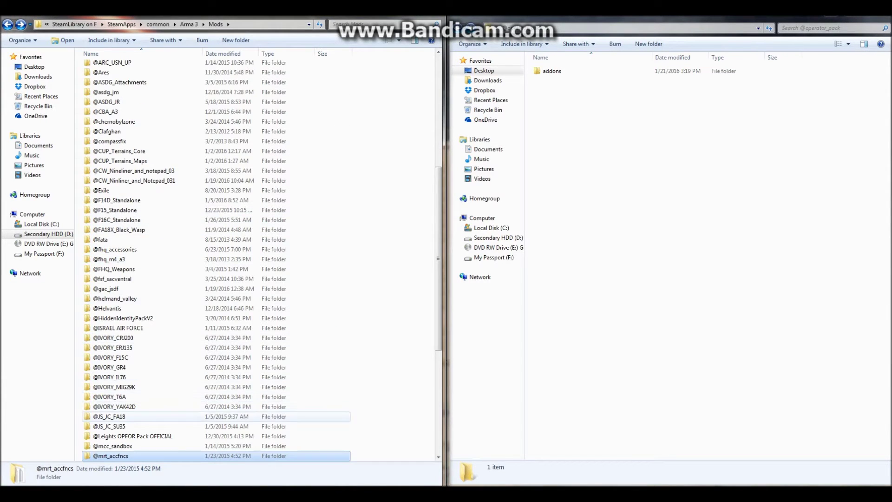
scroll(216, 416, down, 4)
double_click(129, 426)
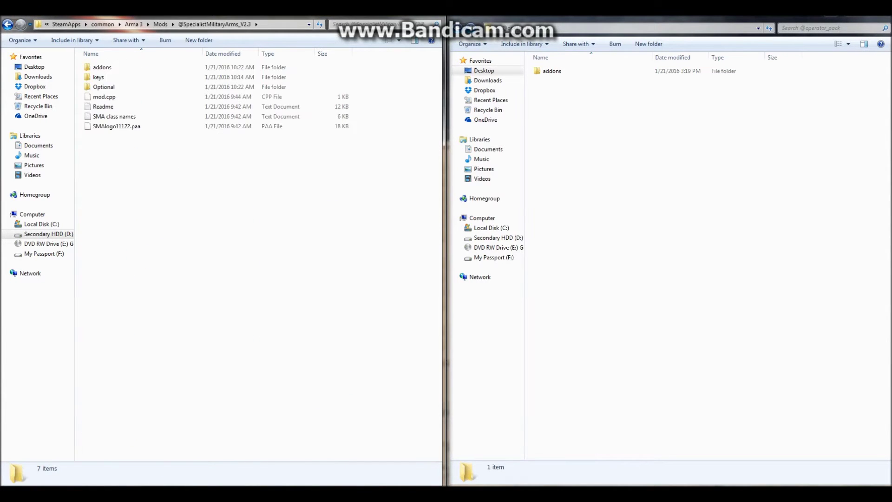
click(104, 96)
right_click(128, 97)
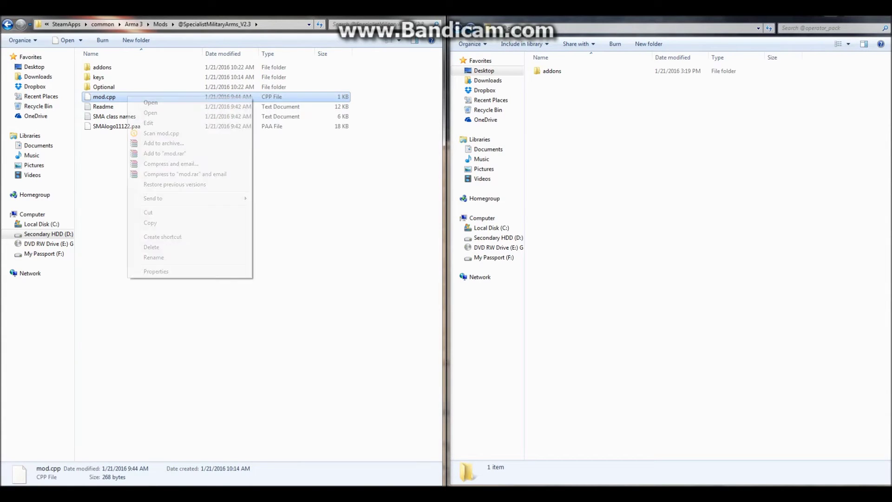
click(279, 186)
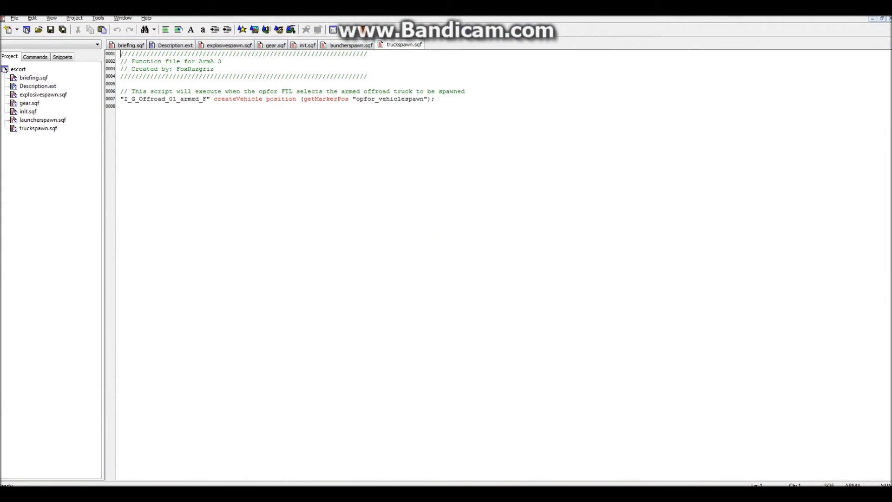
right_click(22, 68)
click(52, 82)
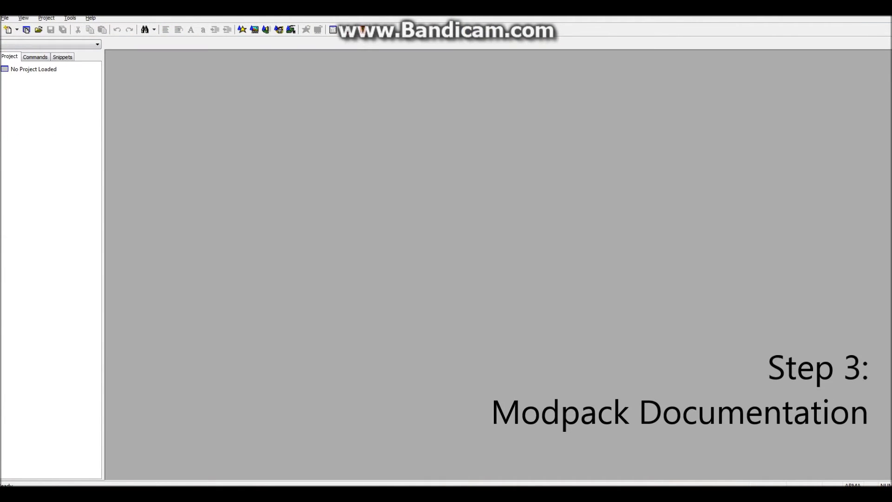
click(17, 29)
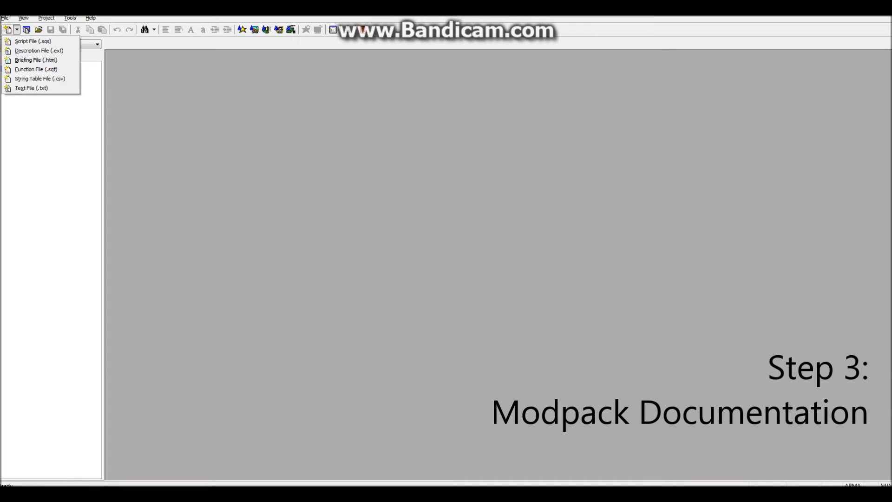
click(31, 87)
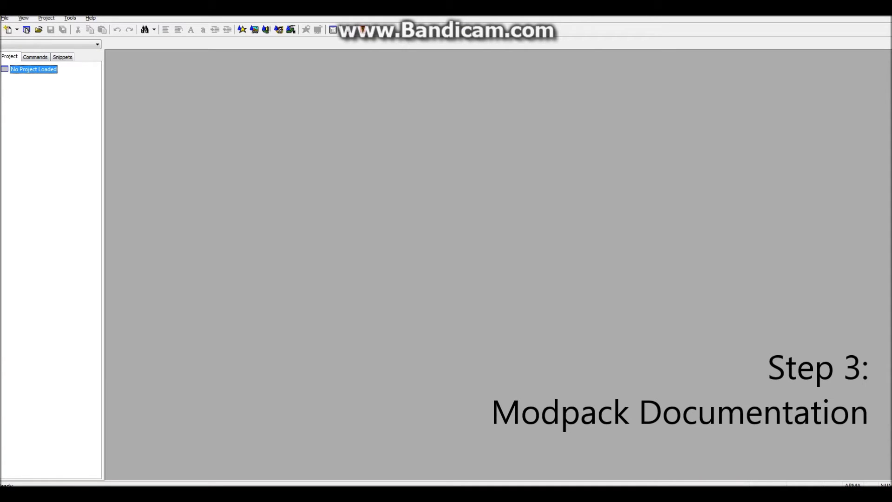
right_click(329, 494)
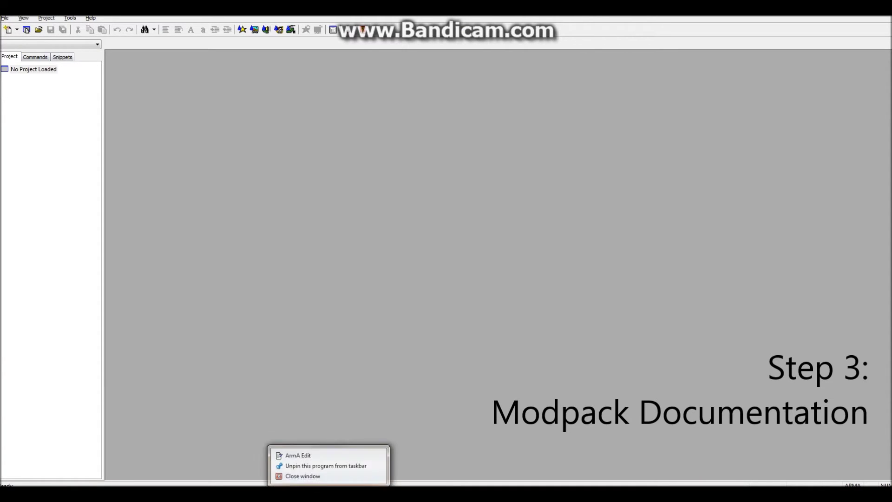
click(316, 480)
Step: Launch Notepad with a new blank document
click(11, 493)
key(Down)
key(Down)
key(Down)
key(Down)
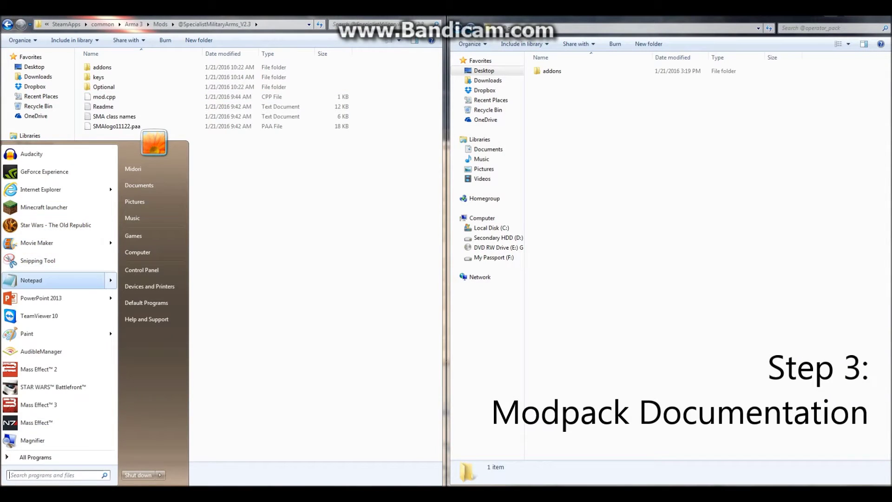
key(Return)
key(alt+f)
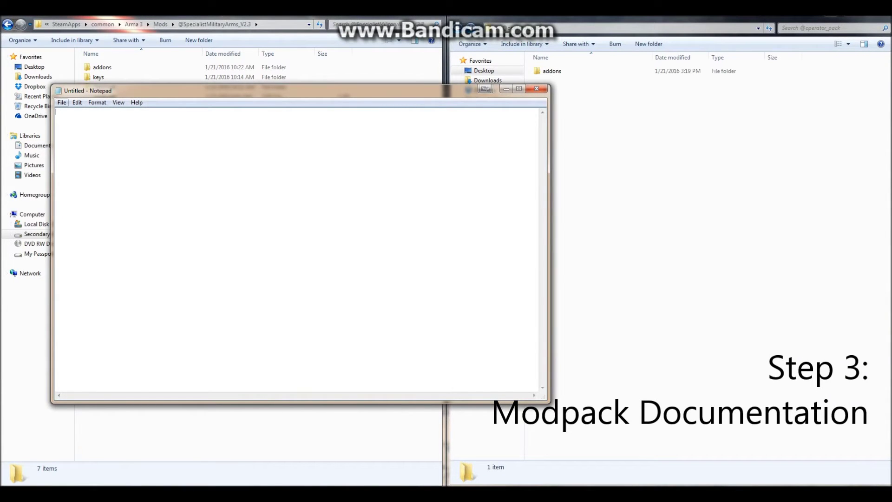
key(Down)
key(Down)
key(Down)
key(Return)
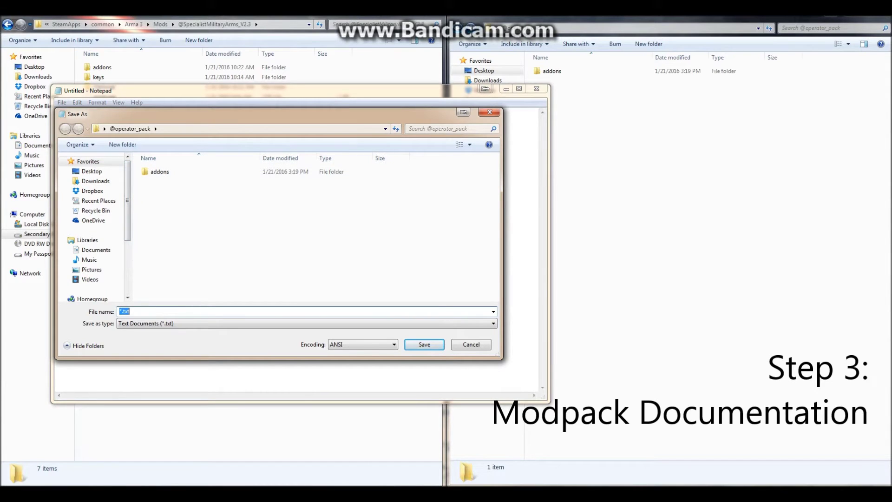
text(mod.cpp)
click(307, 323)
click(307, 340)
key(Return)
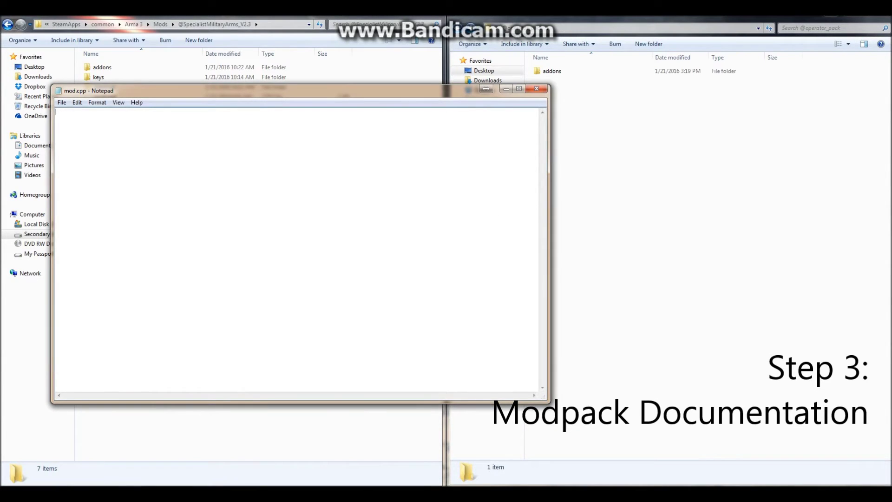
drag(464, 90, 692, 136)
click(103, 106)
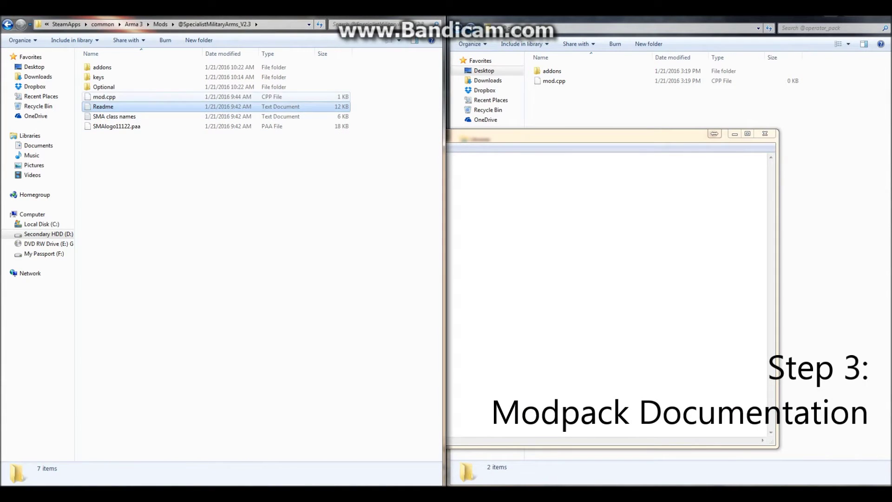
click(104, 96)
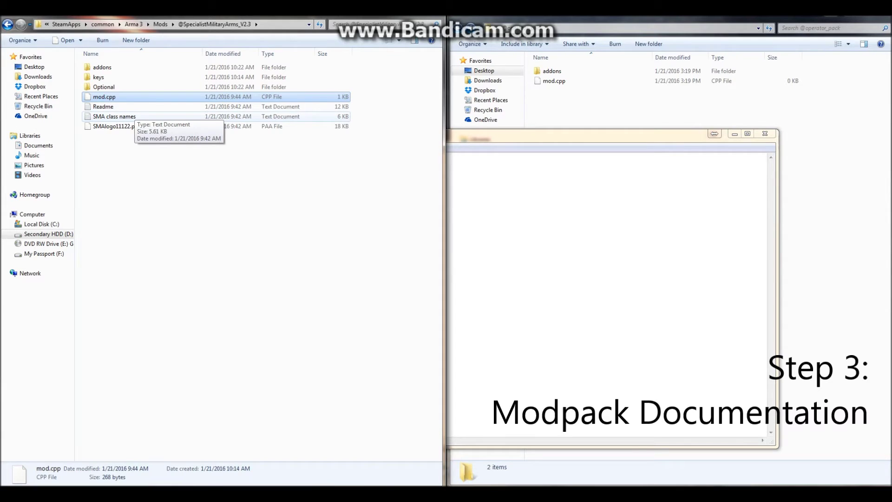
right_click(110, 98)
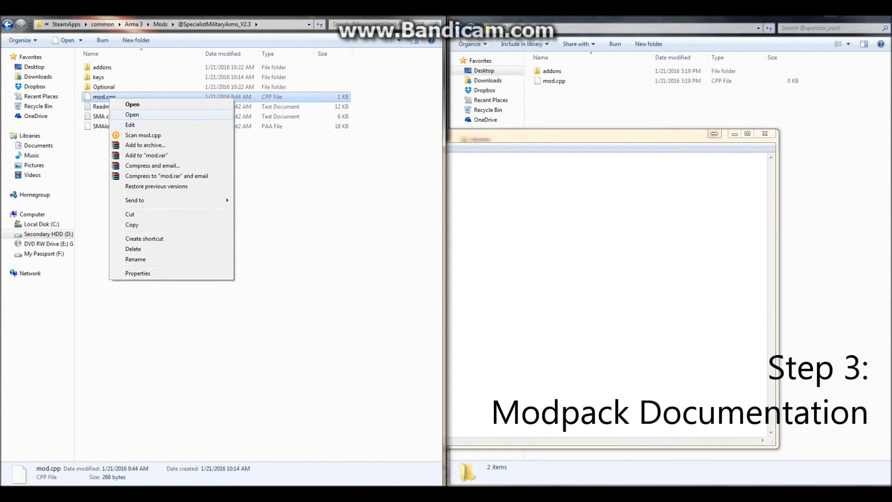
click(130, 124)
drag(279, 74, 260, 51)
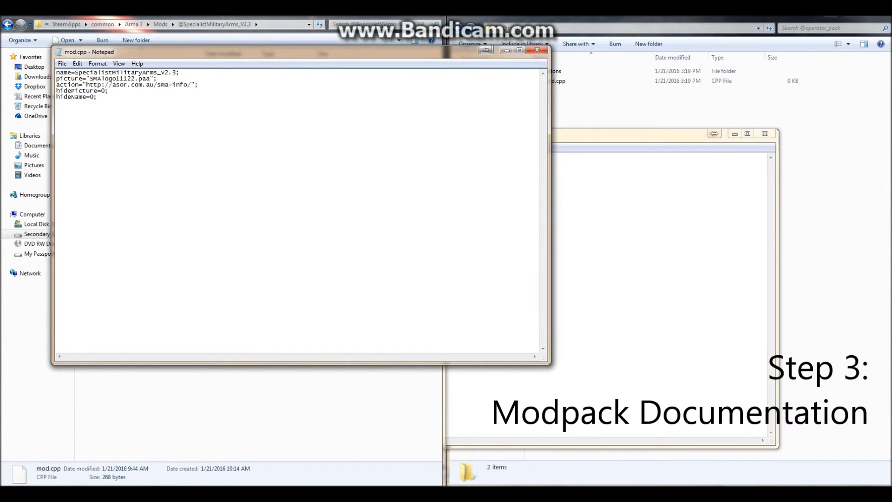
drag(627, 135, 672, 134)
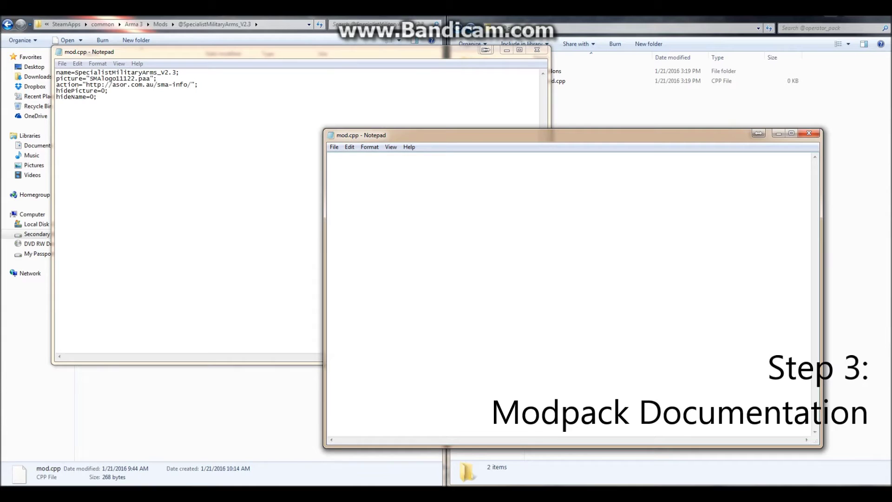
Step: Write name=operator_pack; and picture="logo.paa"; as the first two lines of the modpack's mod.cpp
text(name)
text(=operator_pack)
text(; )
text(picture)
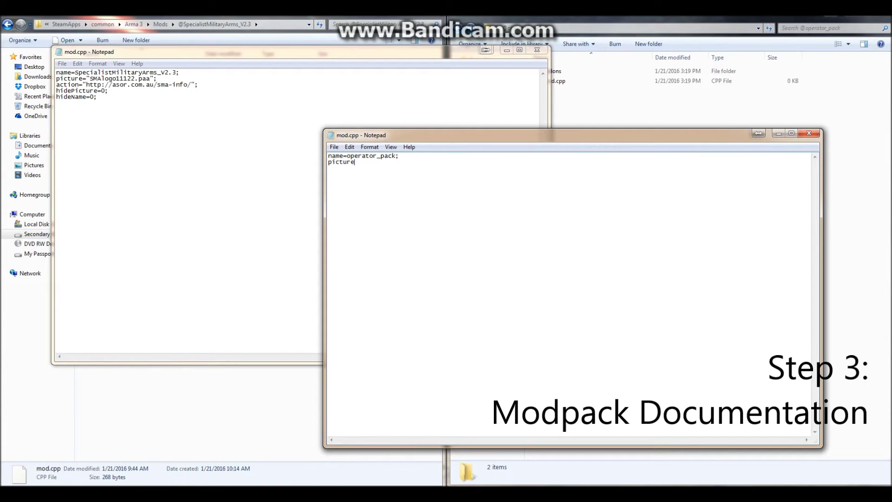
text(="";)
key(Left)
key(Left)
text(logo.paa)
Step: Add the lines hidePicture=0; and hideName=0; below the picture line in the modpack's mod.cpp
text(hidePircu)
key(BackSpace)
key(BackSpace)
key(BackSpace)
text(cture)
text(=0; )
text(hide)
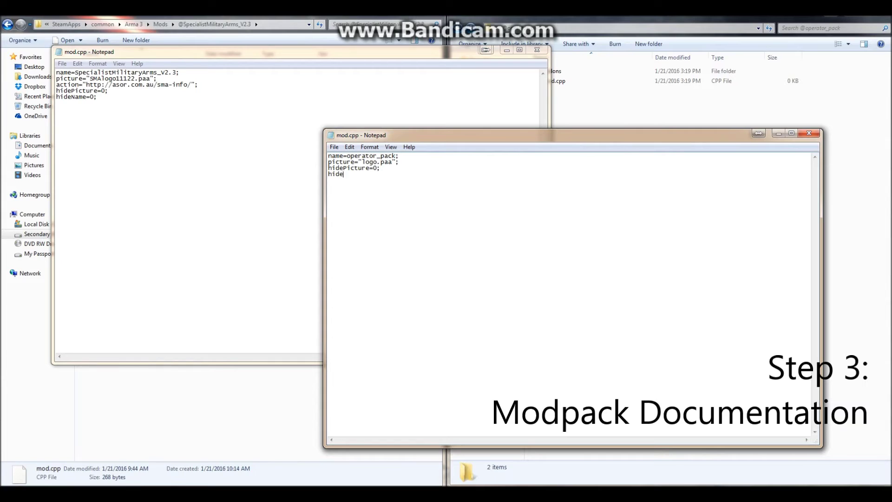
text(Name=0;)
Step: Save the modpack's mod.cpp and close both it and the reference mod.cpp
key(ctrl+s)
click(537, 49)
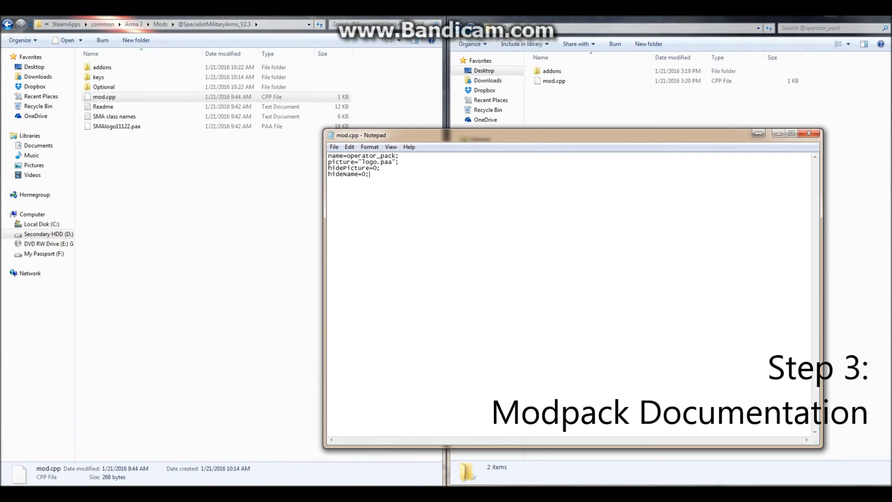
click(334, 147)
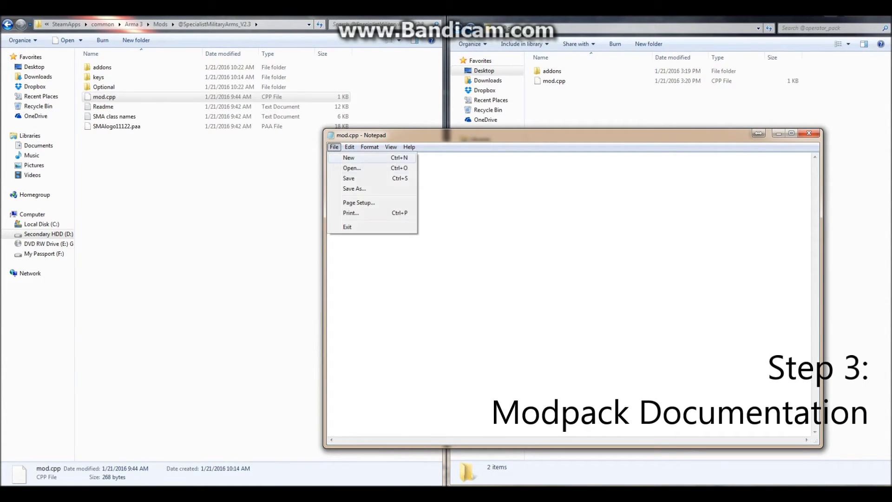
click(349, 177)
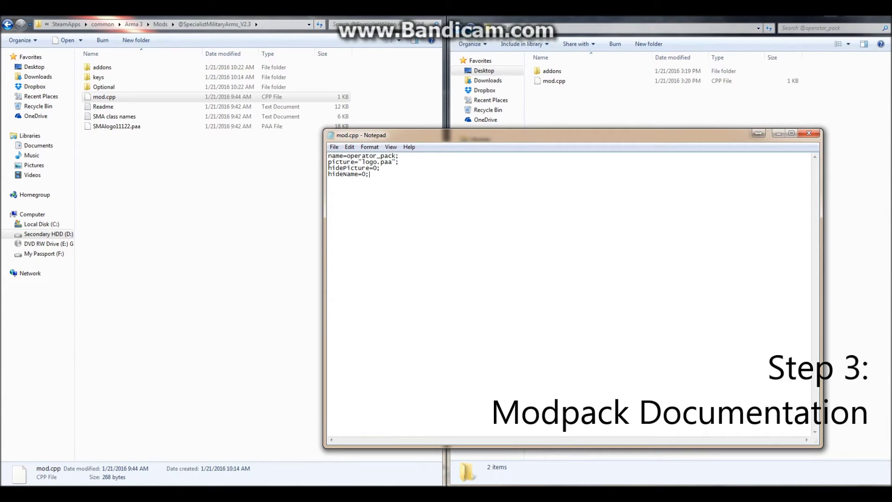
key(alt+F4)
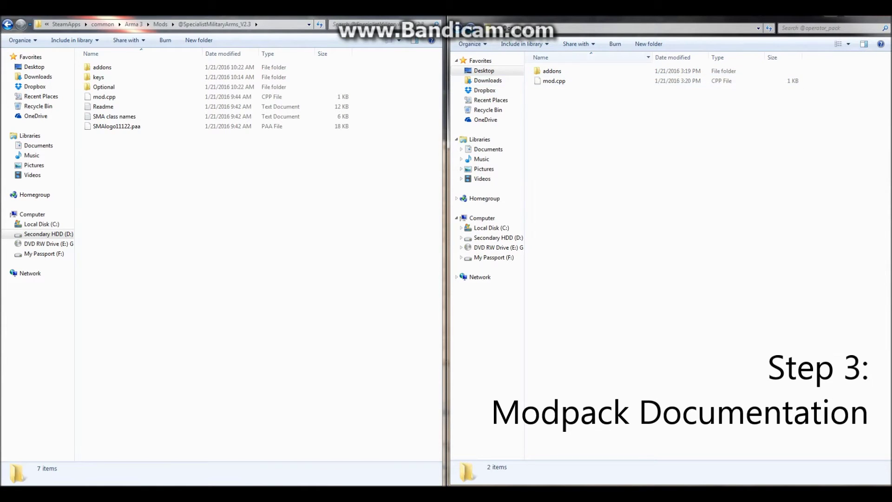
Step: Return the modpack window to the Desktop and view the TheCraftLogo image, closing it when done
key(BackSpace)
click(806, 119)
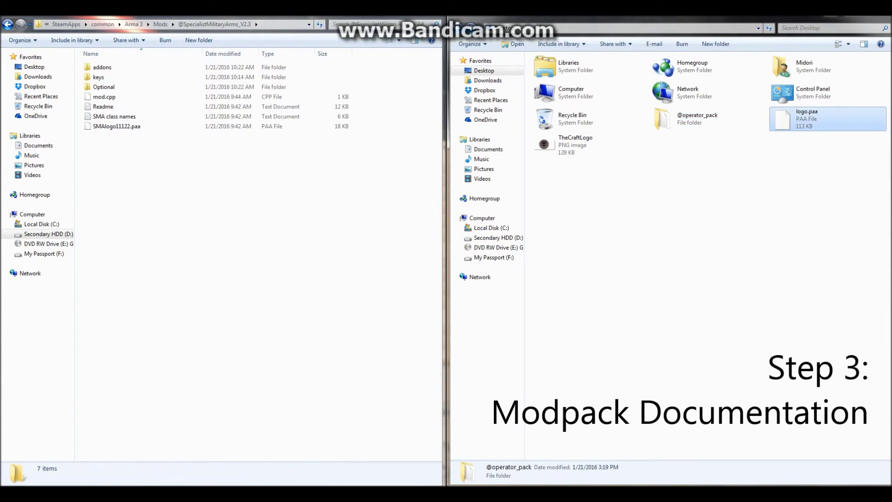
double_click(590, 144)
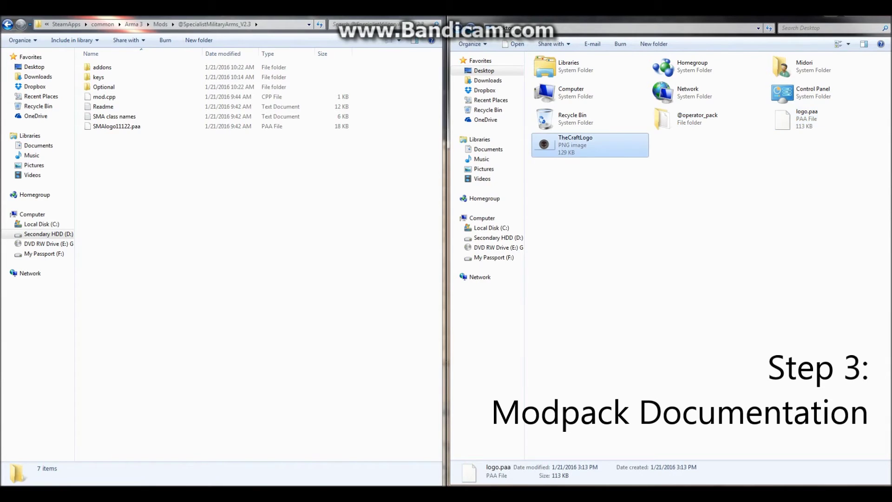
right_click(416, 493)
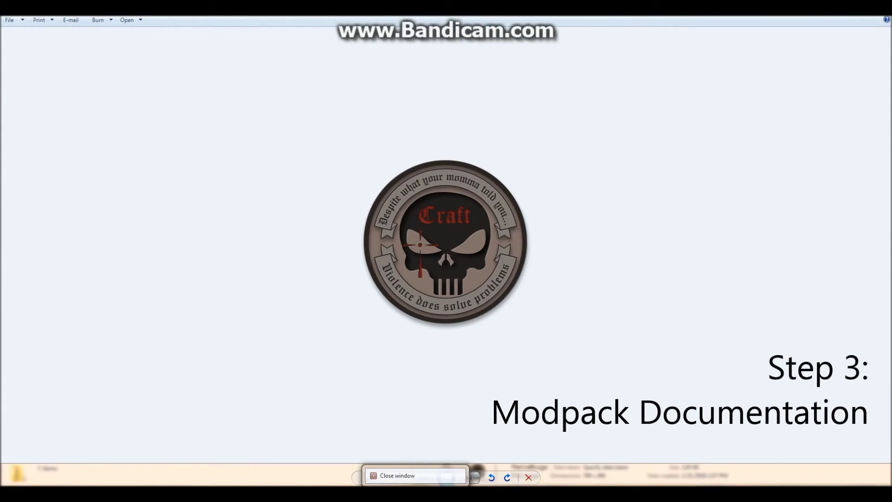
click(416, 475)
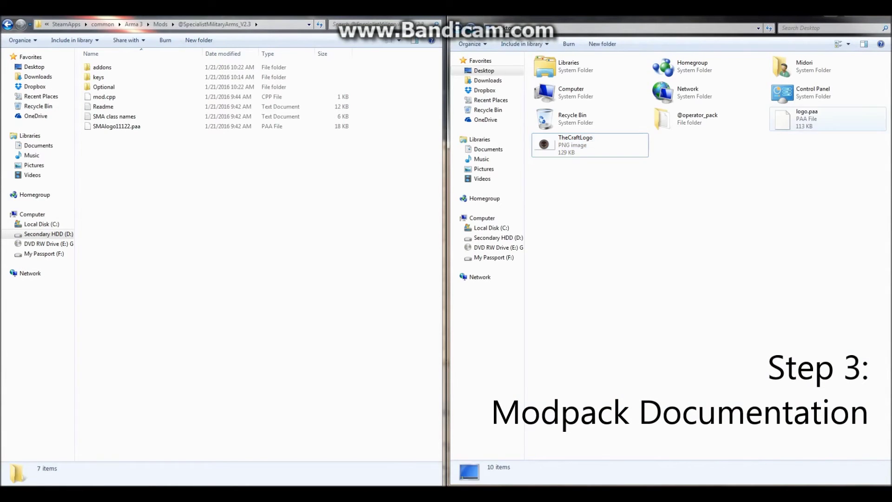
right_click(772, 128)
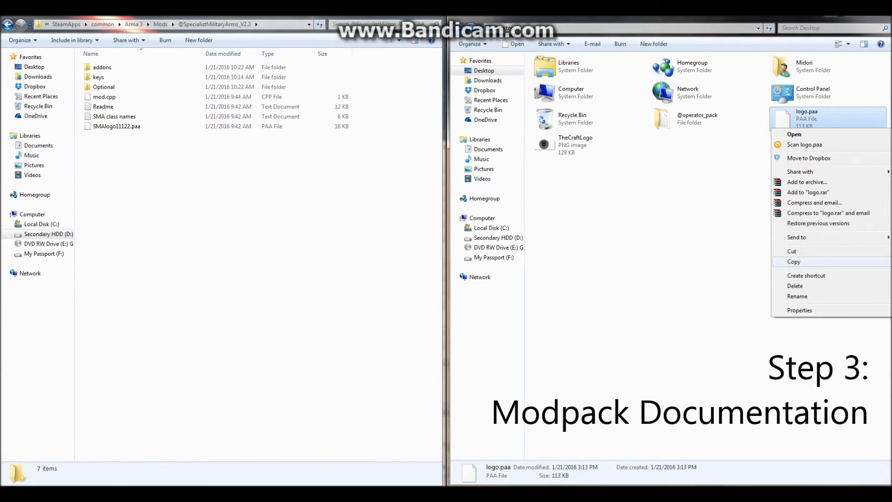
click(794, 262)
click(697, 118)
key(Return)
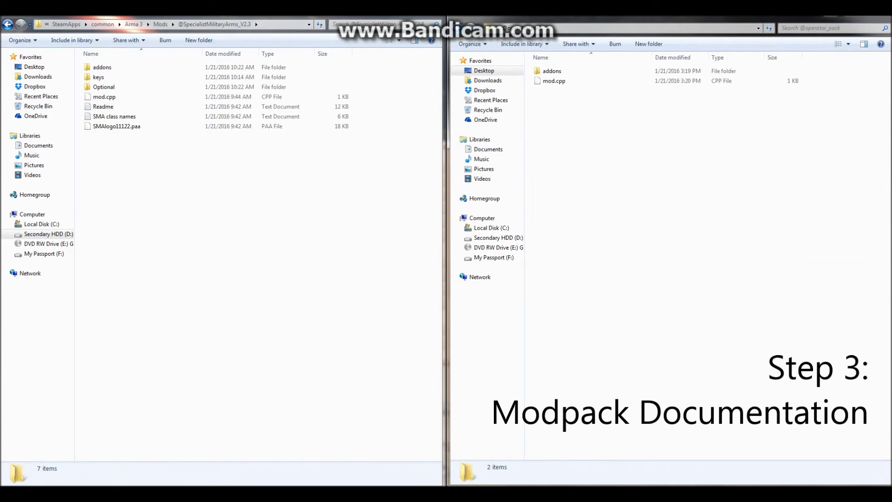
right_click(578, 153)
click(614, 219)
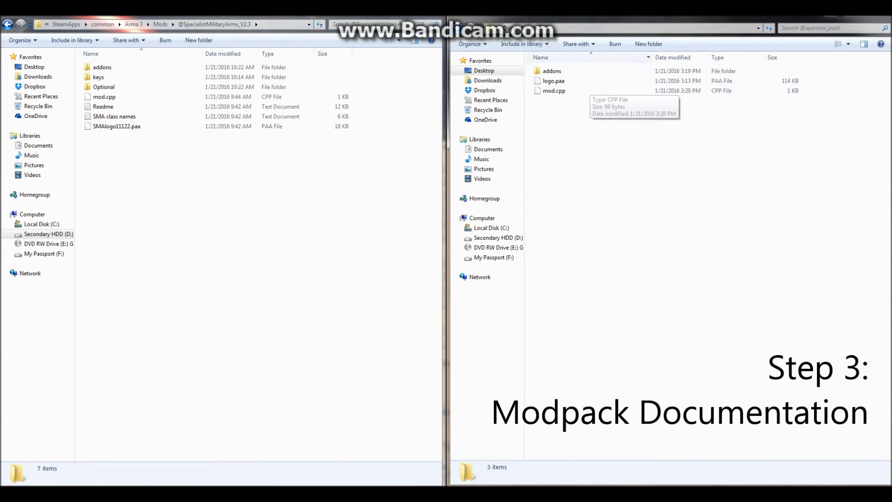
right_click(596, 149)
mouse_move(618, 276)
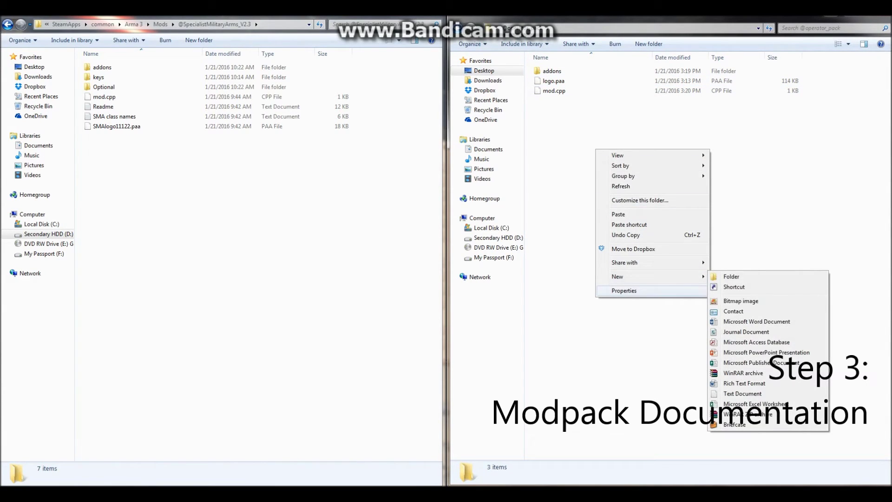
click(742, 393)
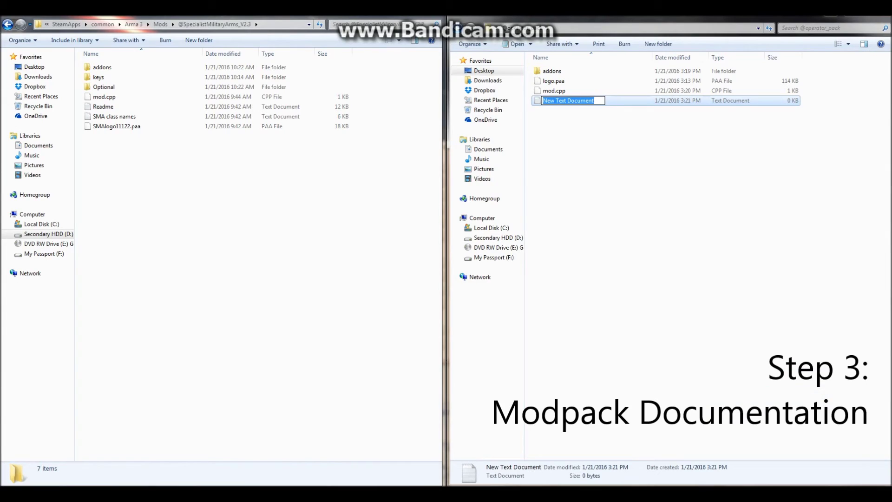
text(README.)
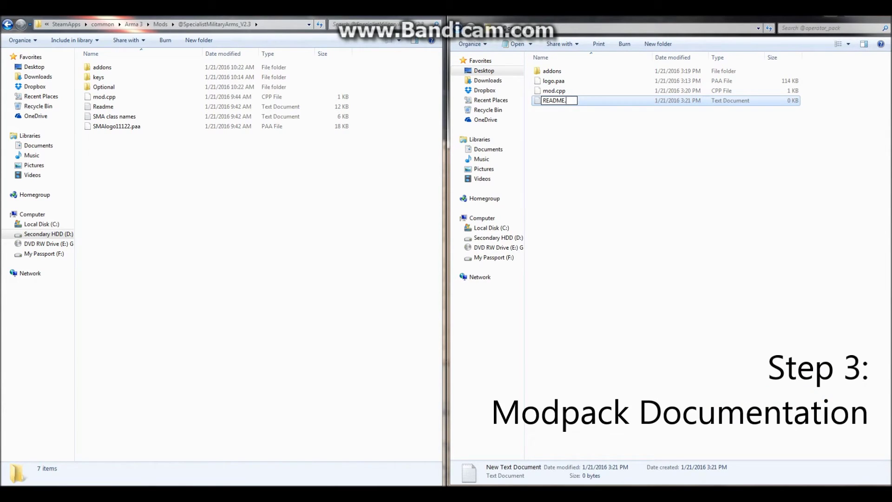
text(tex)
key(BackSpace)
key(BackSpace)
key(BackSpace)
key(BackSpace)
key(Return)
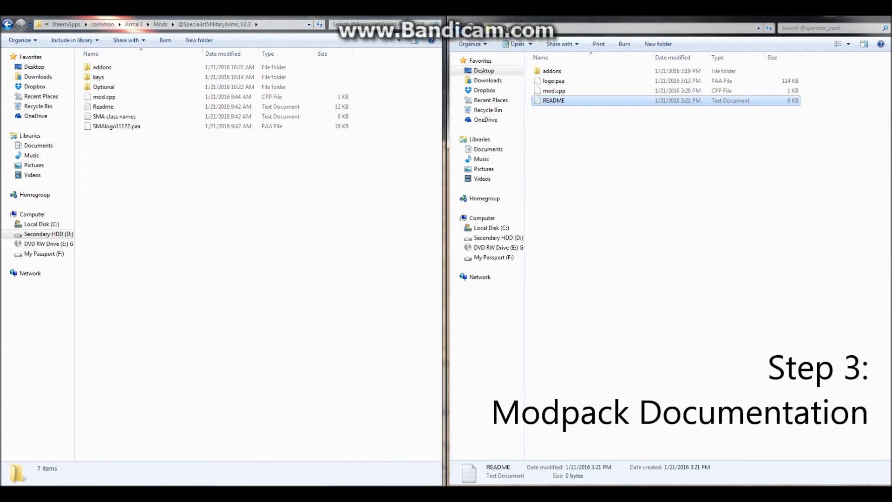
key(Escape)
Step: Open the modpack's README and write "Last Updated: 21JAN16" followed by a "Mod List:" heading
double_click(553, 100)
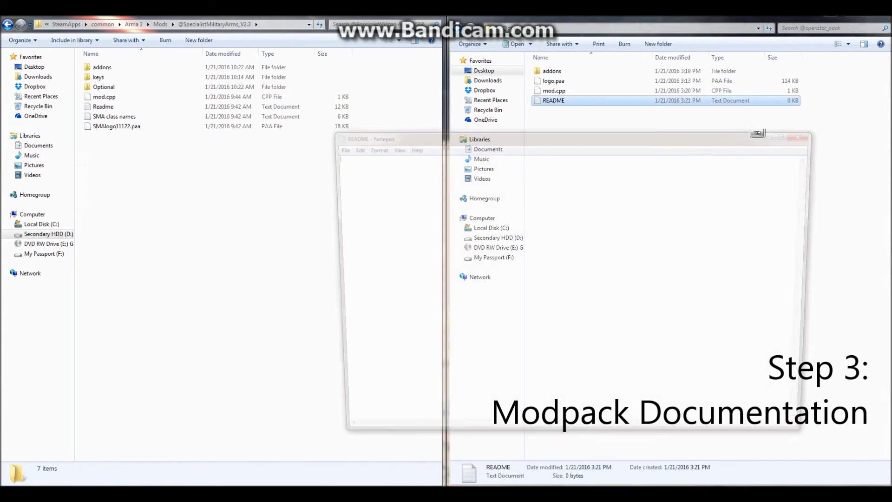
text(La)
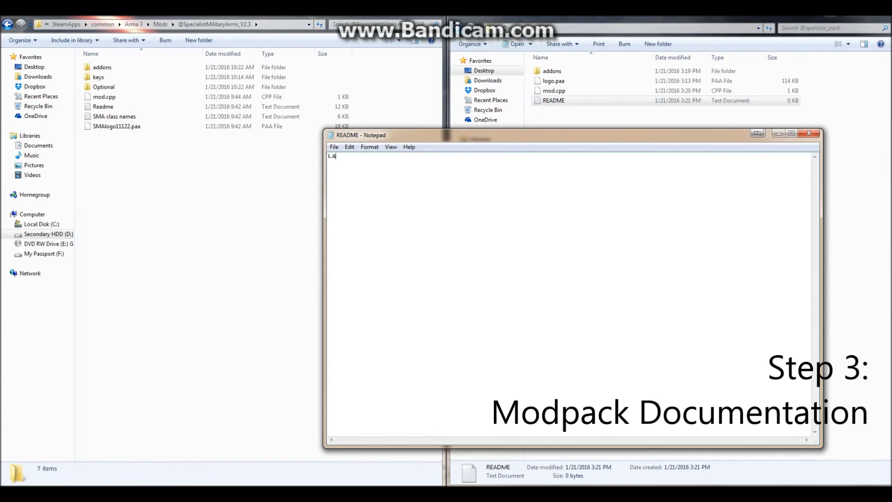
text(st Updated:  Mod )
text(L)
key(BackSpace)
text(Mod List:21JAN16)
click(329, 162)
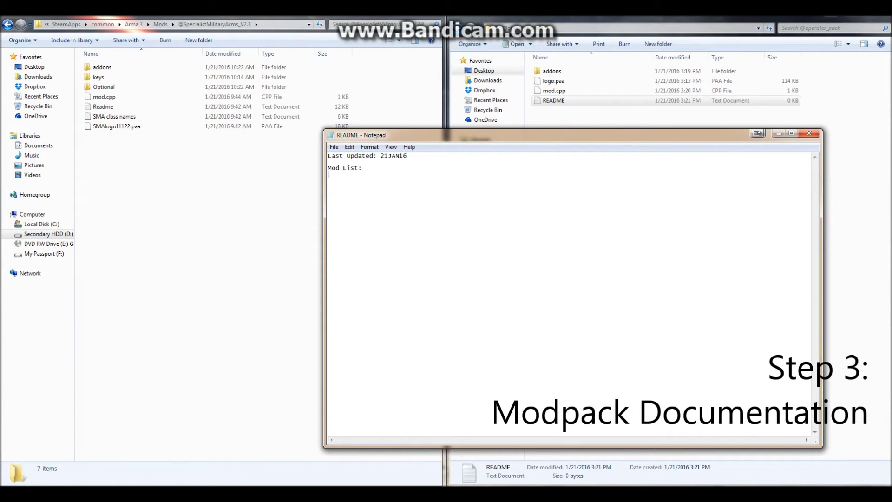
Step: List SMA v2.3, TFA and MRT Accessory Functions as dashed entries under Mod List, then save and close the README
text(SMA v2.3)
key(Return)
text(- TFA  - )
text(MRT Accesso)
text(ry Functions)
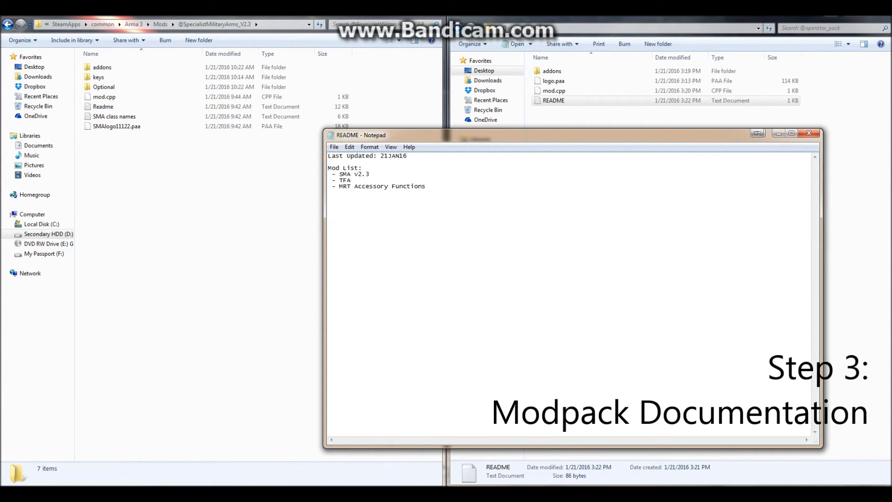
double_click(344, 180)
drag(339, 186, 426, 186)
click(329, 192)
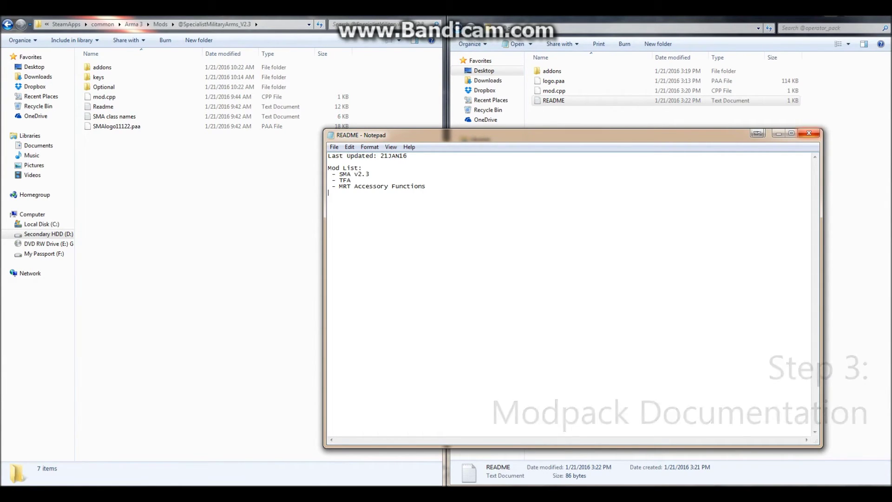
click(809, 134)
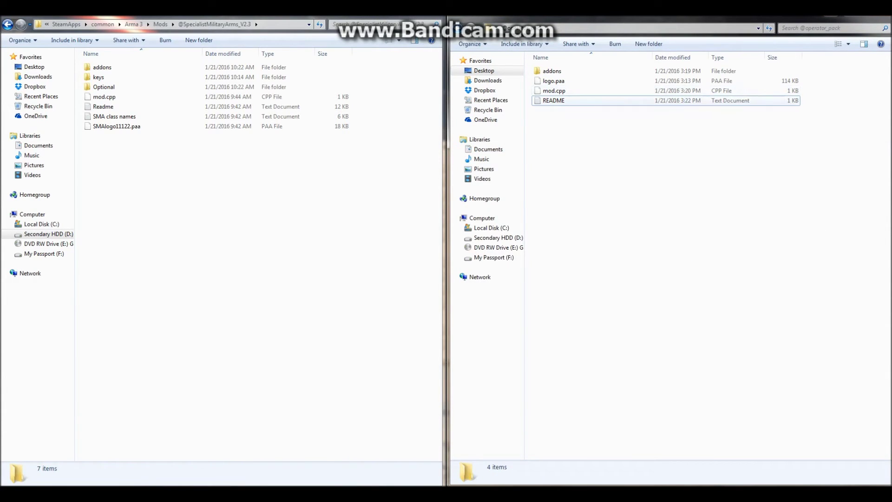
click(554, 91)
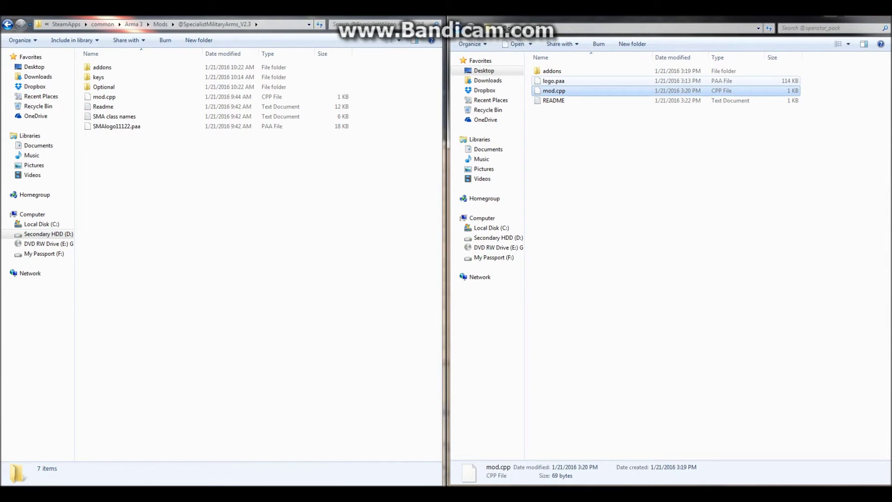
click(554, 81)
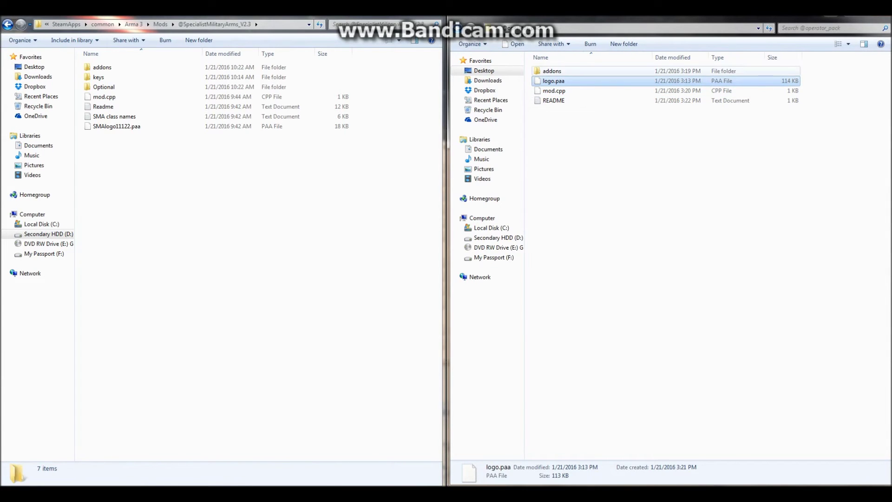
double_click(552, 70)
click(562, 208)
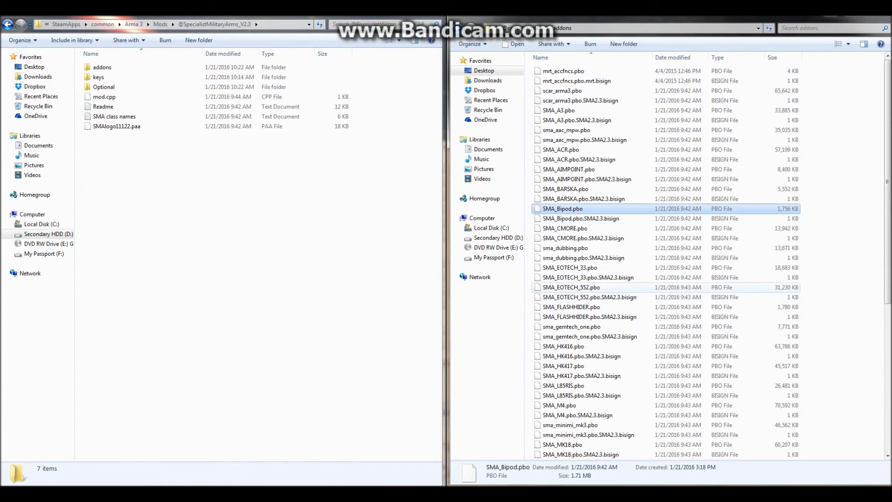
scroll(666, 287, down, 8)
scroll(666, 306, up, 8)
key(BackSpace)
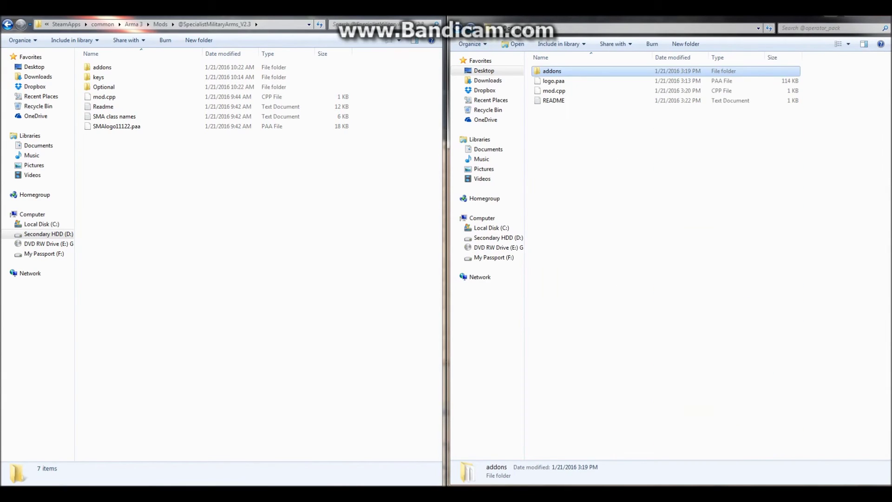
key(BackSpace)
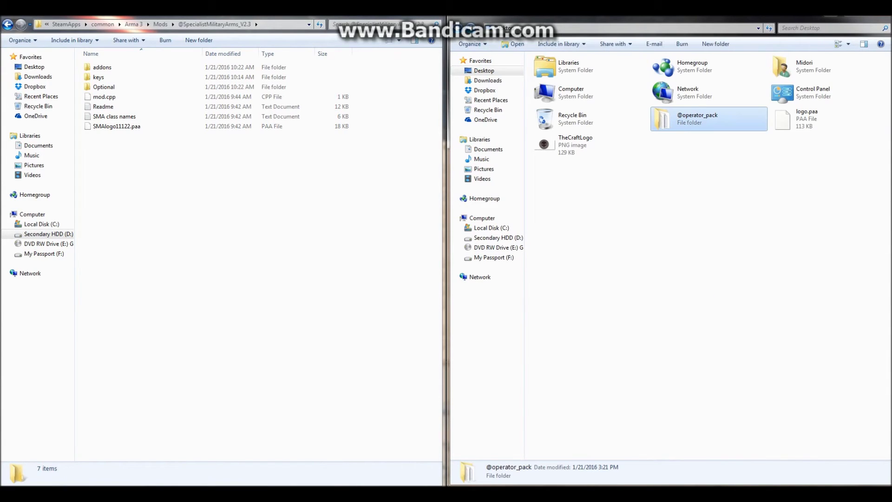
right_click(693, 123)
click(715, 276)
click(161, 25)
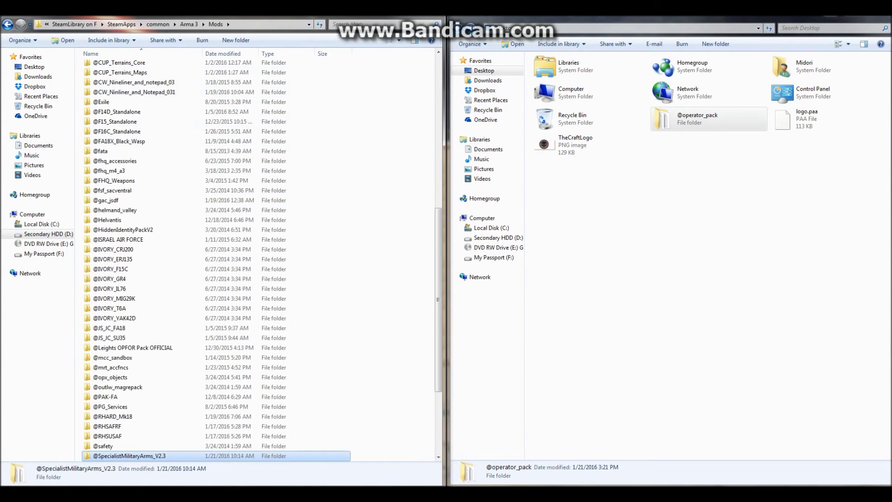
key(ctrl+v)
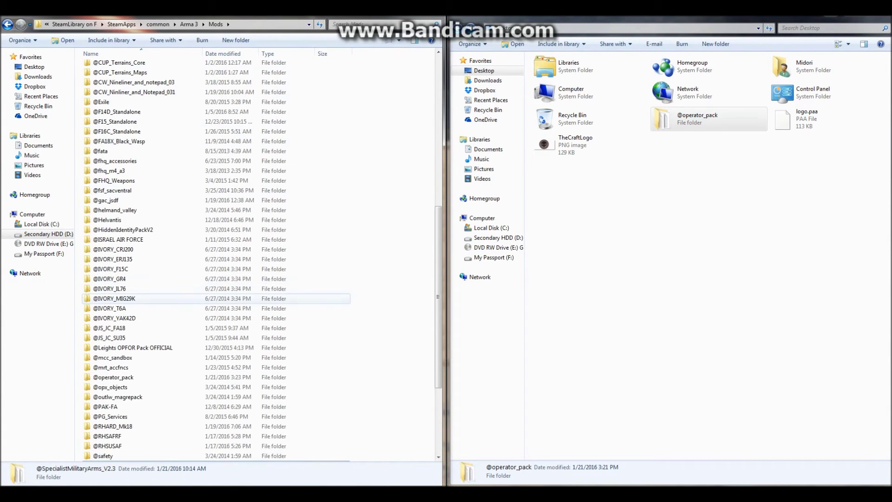
click(215, 299)
scroll(215, 298, down, 4)
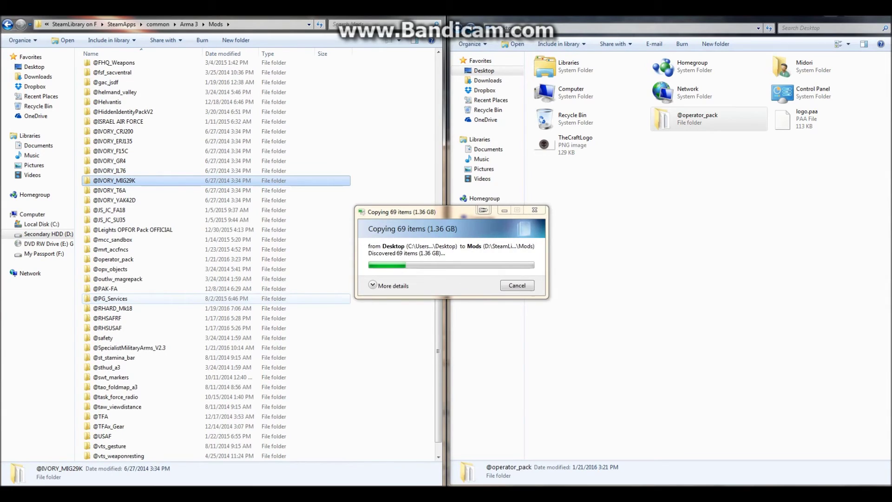
drag(418, 212, 444, 214)
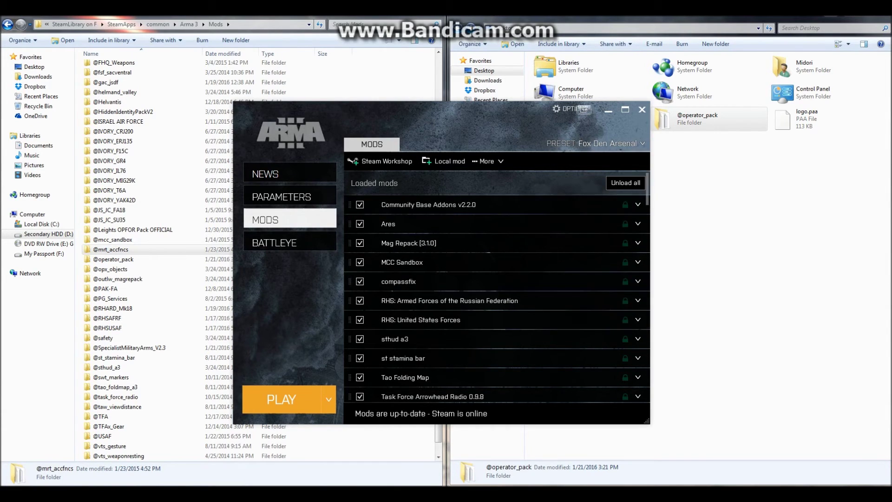
Step: Examine the launcher's lists of loaded and available mods
scroll(496, 285, down, 10)
scroll(496, 285, down, 15)
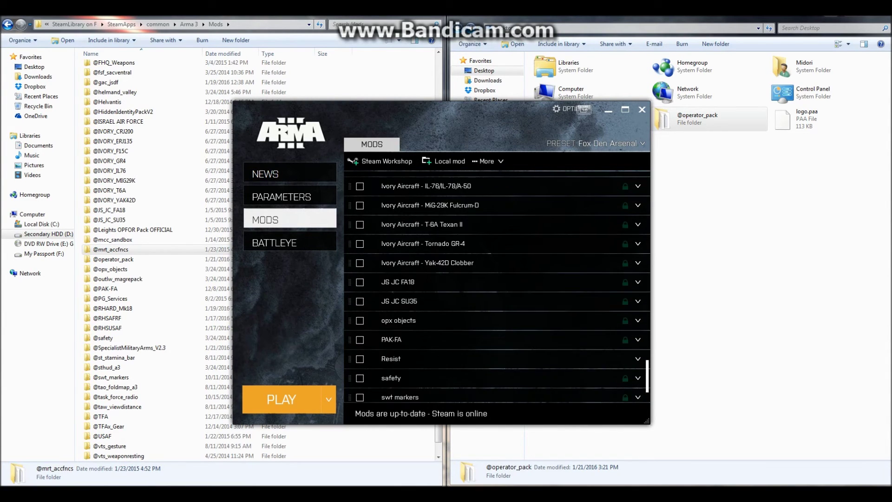
scroll(465, 302, up, 3)
scroll(465, 315, down, 6)
scroll(465, 249, up, 5)
scroll(465, 259, up, 8)
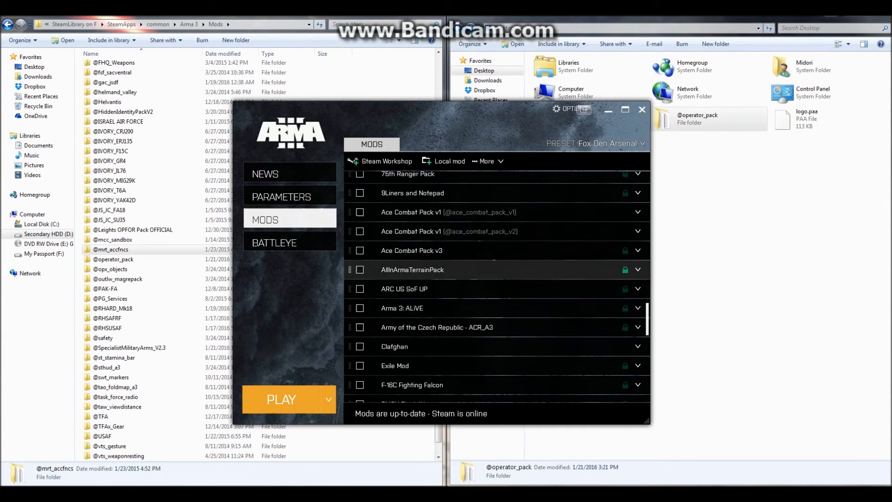
scroll(464, 270, up, 10)
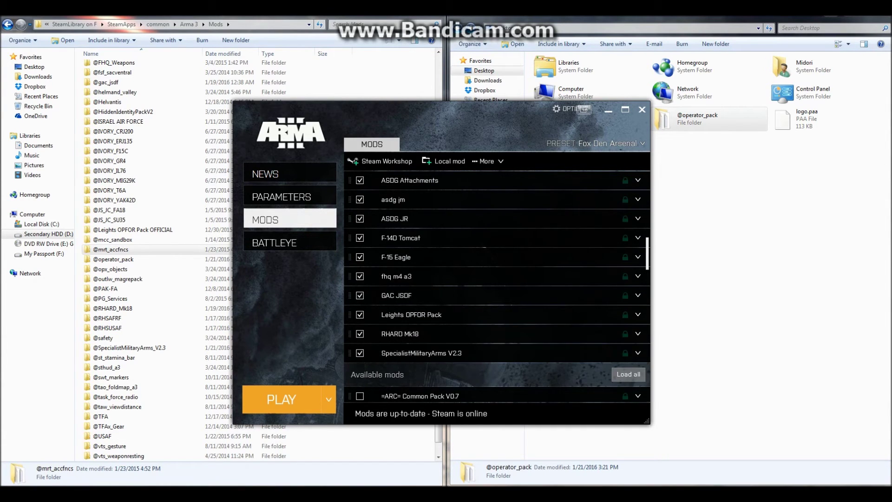
scroll(465, 279, up, 10)
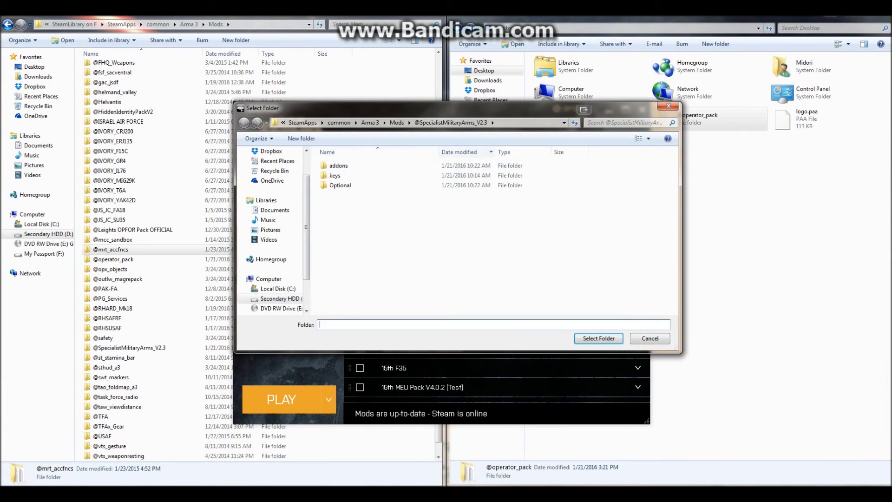
click(396, 123)
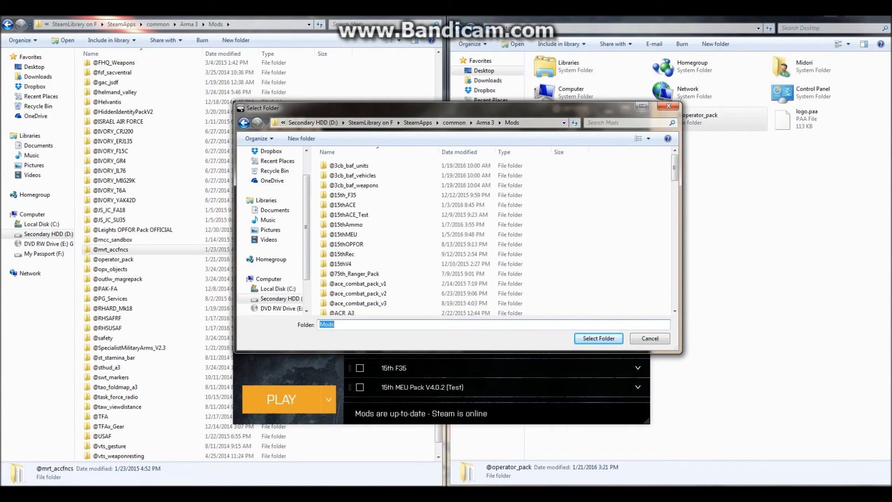
click(343, 263)
scroll(414, 260, down, 10)
scroll(353, 260, down, 8)
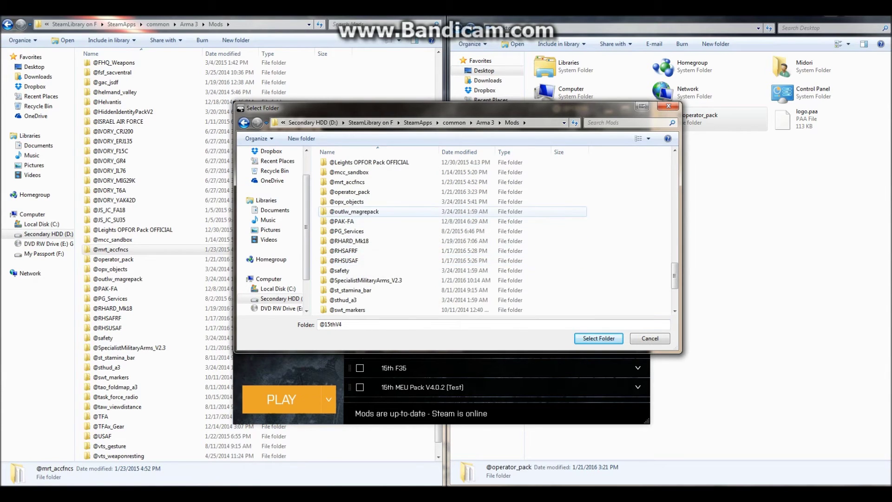
click(349, 192)
click(599, 338)
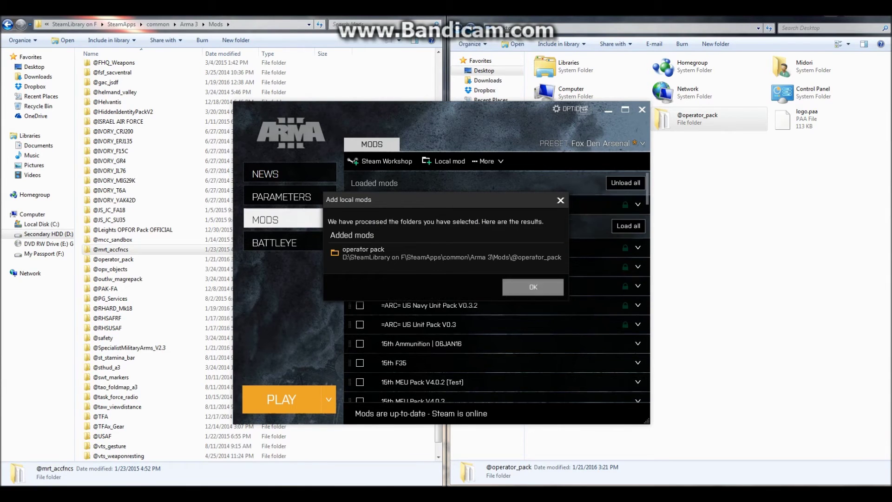
click(532, 286)
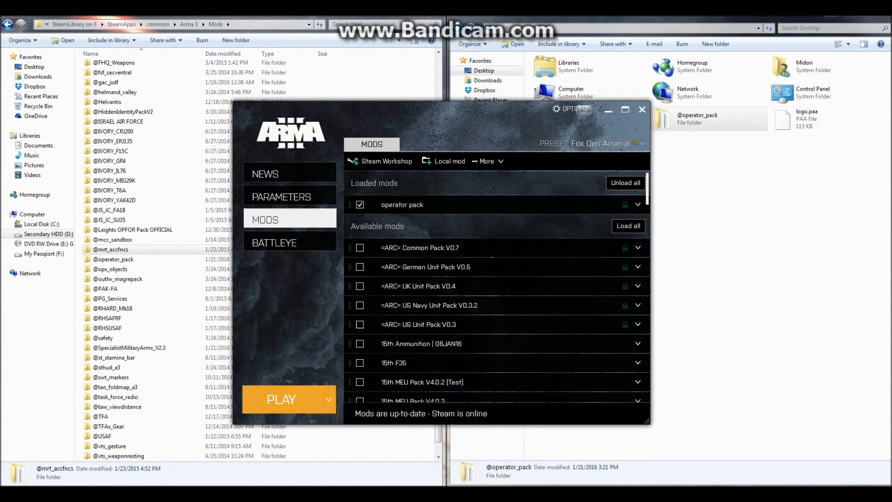
Step: Load Community Base Addons v2.2.0 and place it above operator pack in the loaded mods order
scroll(492, 305, down, 5)
scroll(493, 316, down, 5)
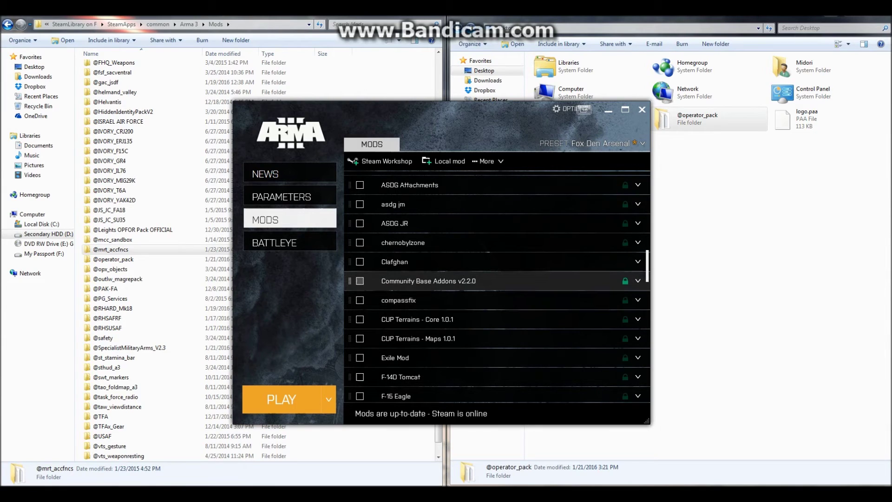
click(360, 280)
scroll(359, 302, up, 1)
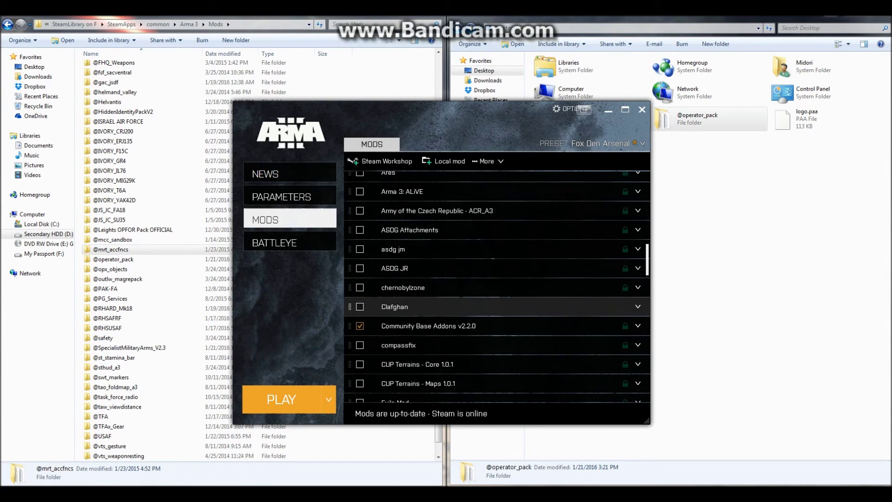
scroll(360, 307, up, 10)
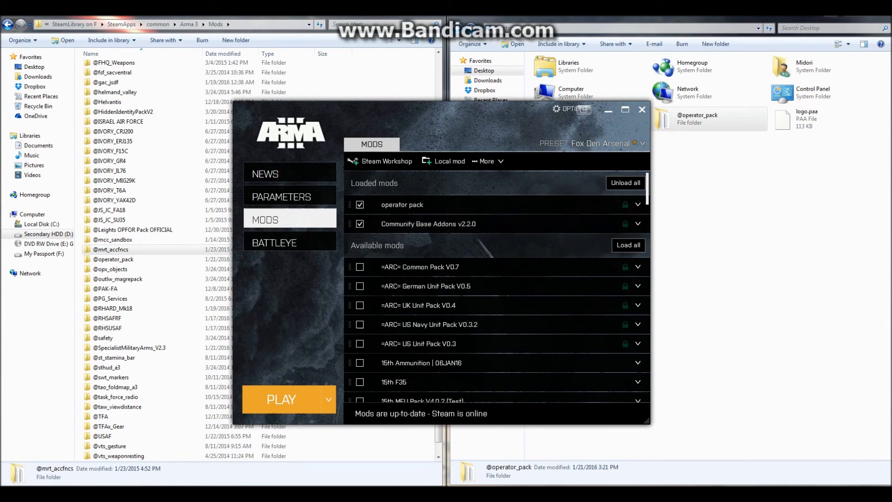
mouse_move(350, 223)
mouse_down()
mouse_move(350, 204)
mouse_move(350, 224)
mouse_up()
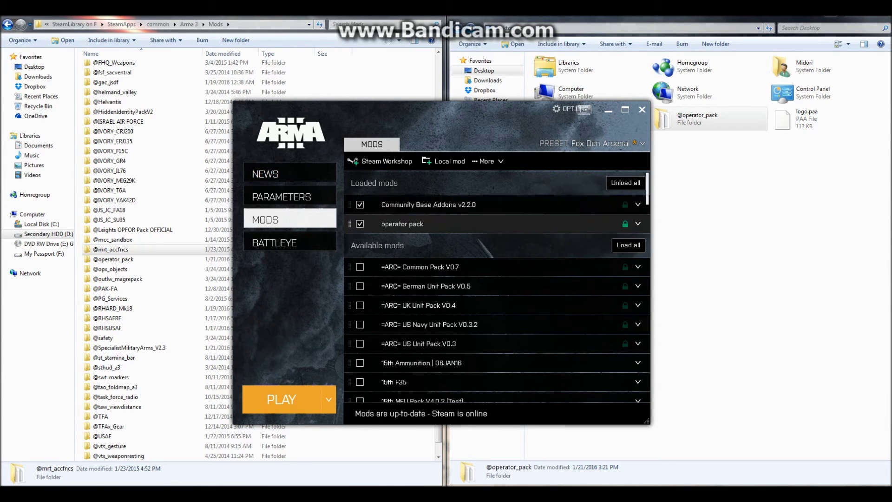
click(637, 223)
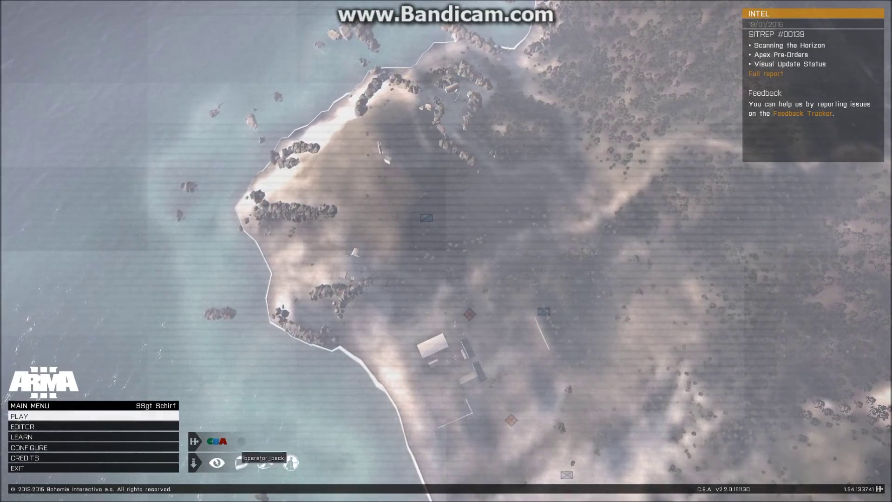
Step: Open the Virtual Arsenal and dress the soldier in the TFA BLK, TFA BLK RS and finally TFA DCU uniform
click(27, 437)
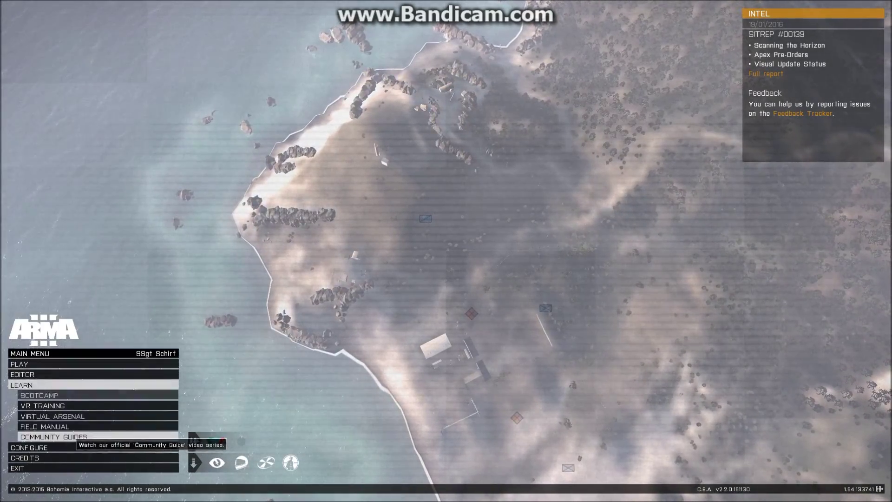
click(75, 416)
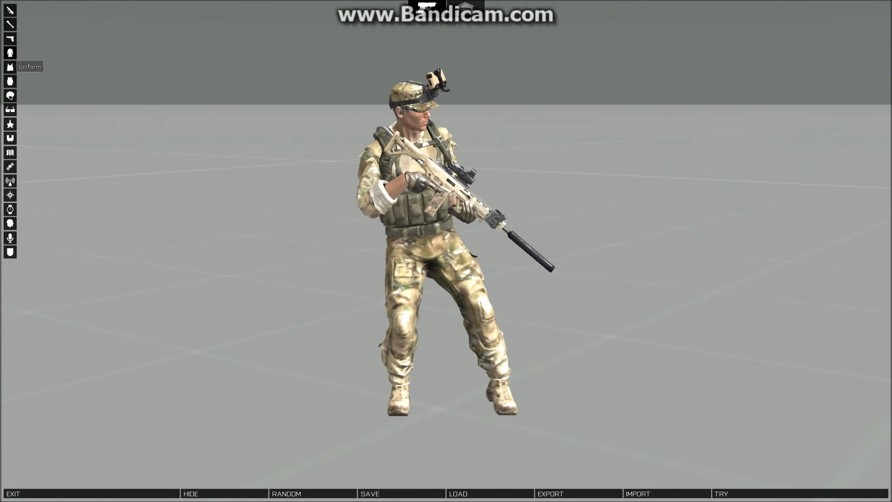
click(10, 53)
drag(161, 76, 161, 187)
scroll(95, 209, up, 4)
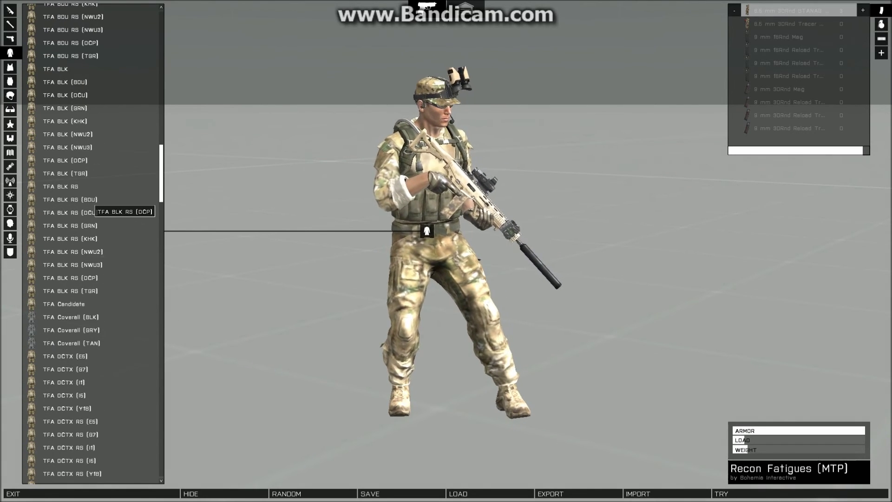
click(76, 71)
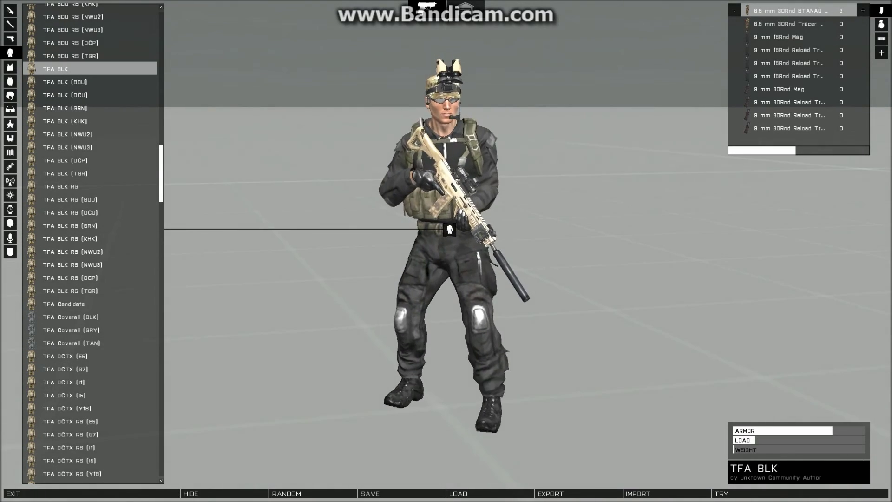
click(84, 186)
scroll(90, 279, down, 5)
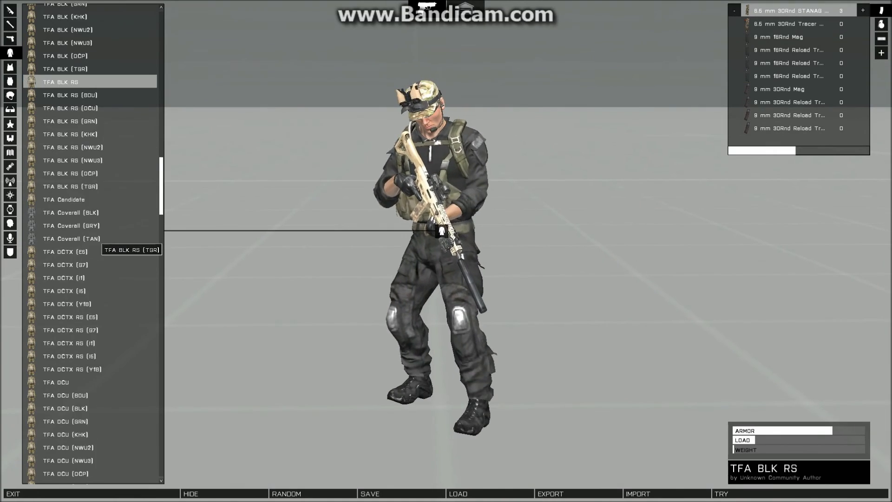
click(88, 278)
scroll(88, 277, down, 3)
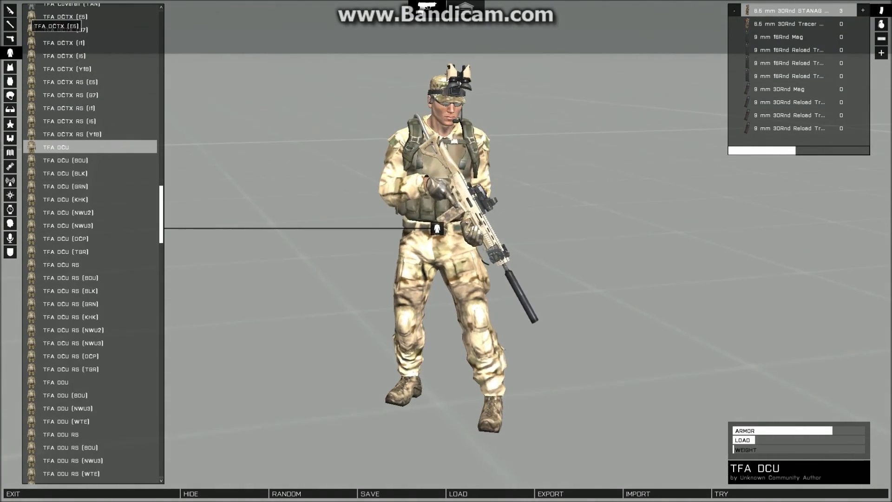
Step: Equip the MK18 MOD1 BLK(MOE) as the primary weapon and inspect it on the soldier
click(10, 11)
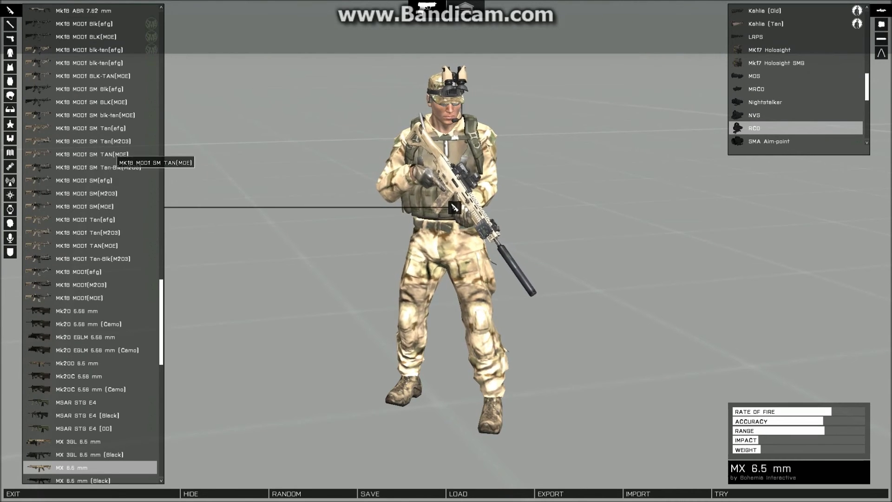
scroll(116, 139, down, 5)
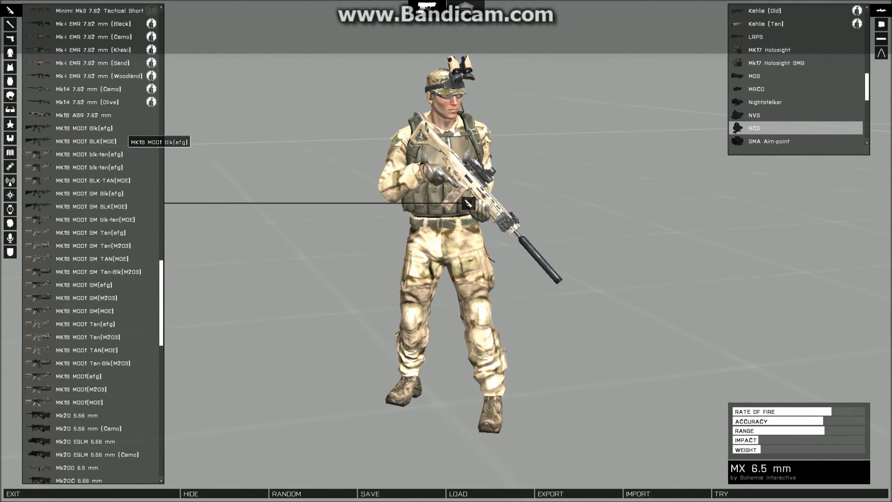
click(127, 129)
click(126, 142)
drag(447, 251, 618, 285)
scroll(446, 251, down, 1)
scroll(446, 251, up, 3)
drag(517, 191, 467, 206)
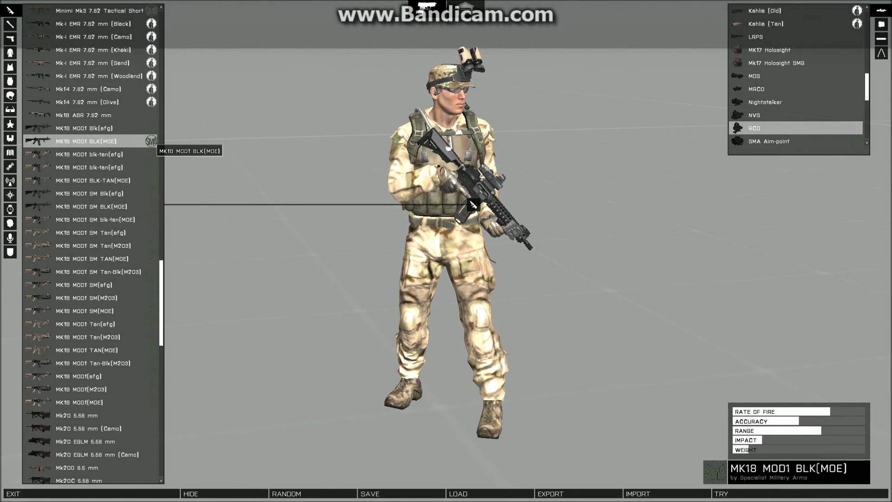
Step: Try other primary weapons, including the MK18 MOD1 BLK-TAN(MOE), and settle on the MK18 MOD1 blk-tan(afg)
scroll(151, 162, up, 1)
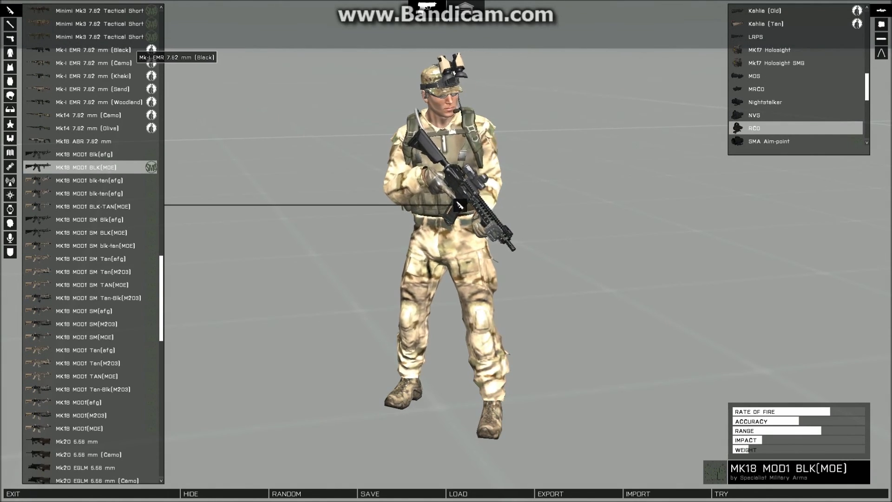
click(131, 49)
click(131, 62)
click(128, 89)
click(139, 205)
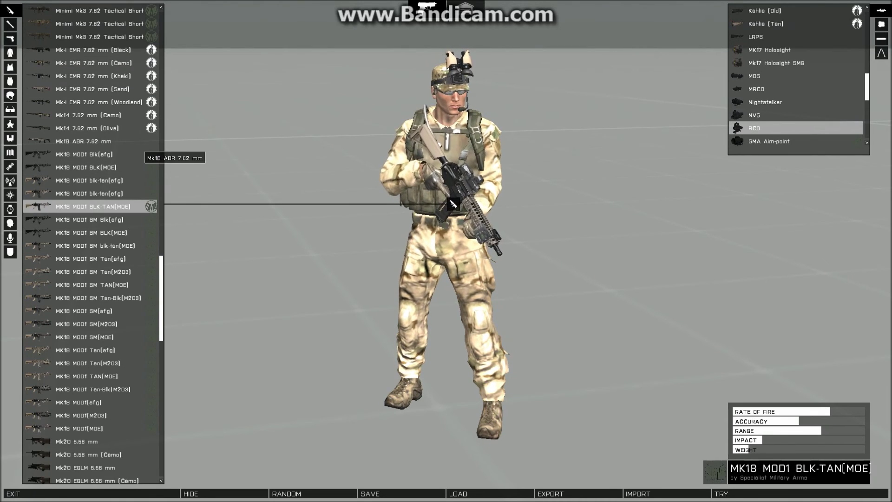
click(135, 142)
click(147, 181)
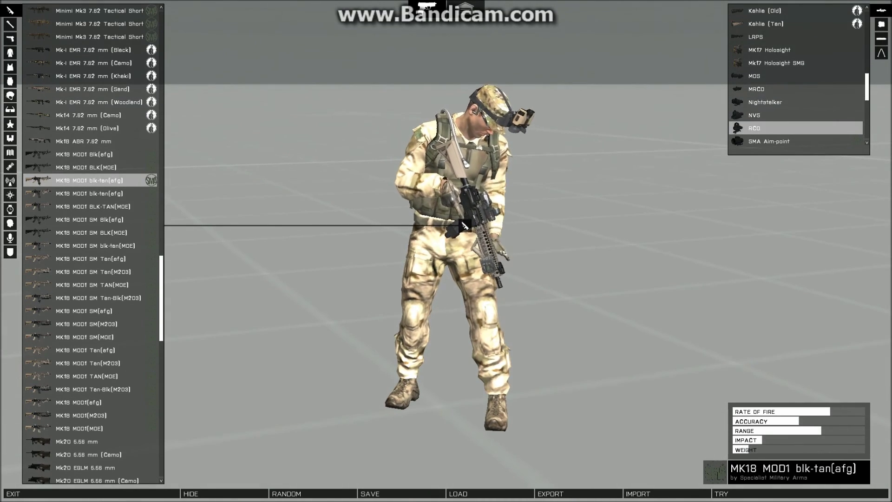
Step: Fit the SMA BARSKA RDS optic to the MK18 rifle
scroll(796, 79, down, 4)
click(786, 62)
click(779, 50)
key(Down)
key(Up)
key(Up)
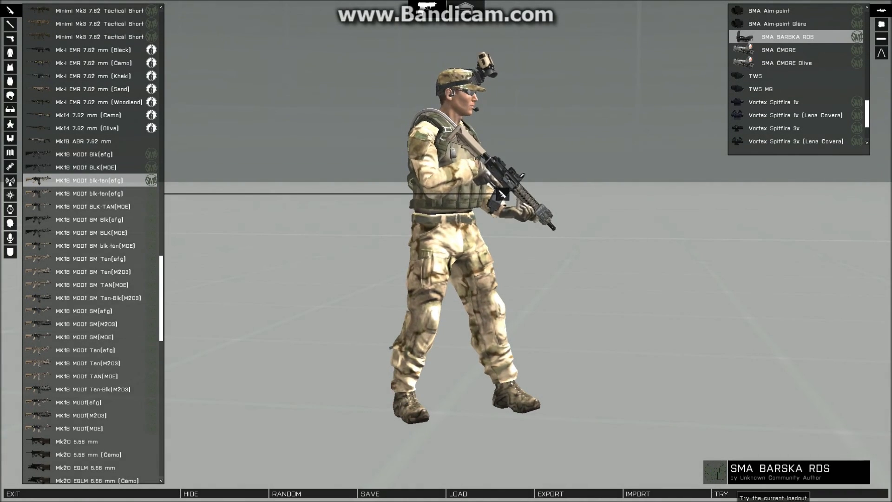
Step: Try the current loadout on the virtual range, moving around and aiming the rifle through its optic
click(724, 493)
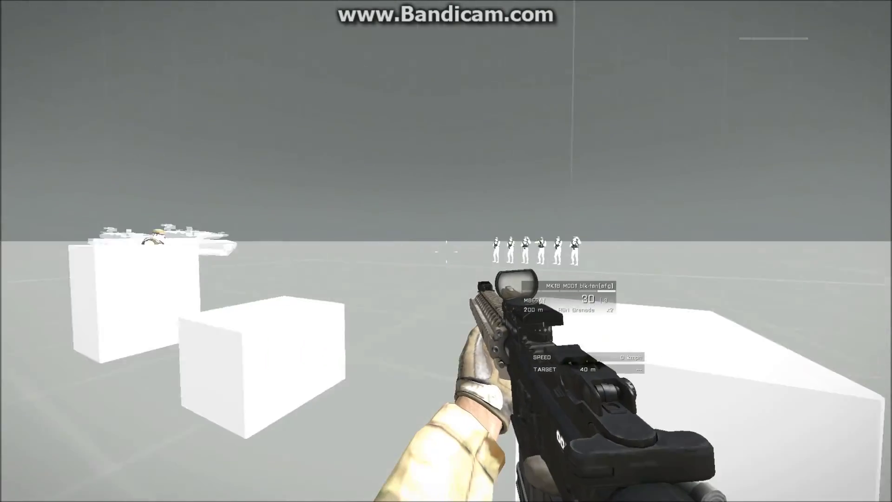
key(w)
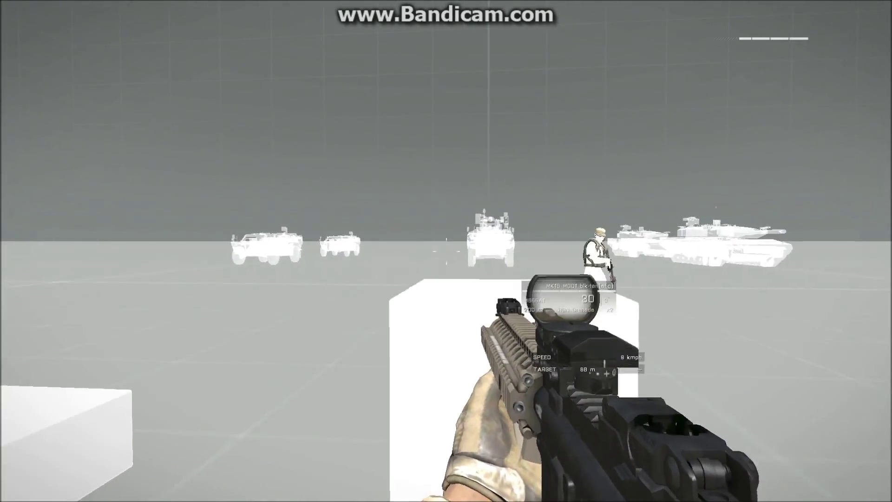
key(r)
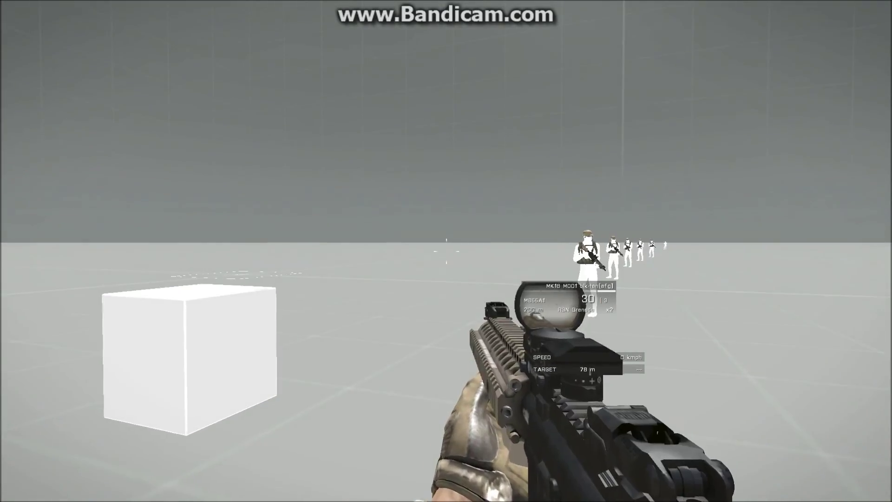
right_click(446, 251)
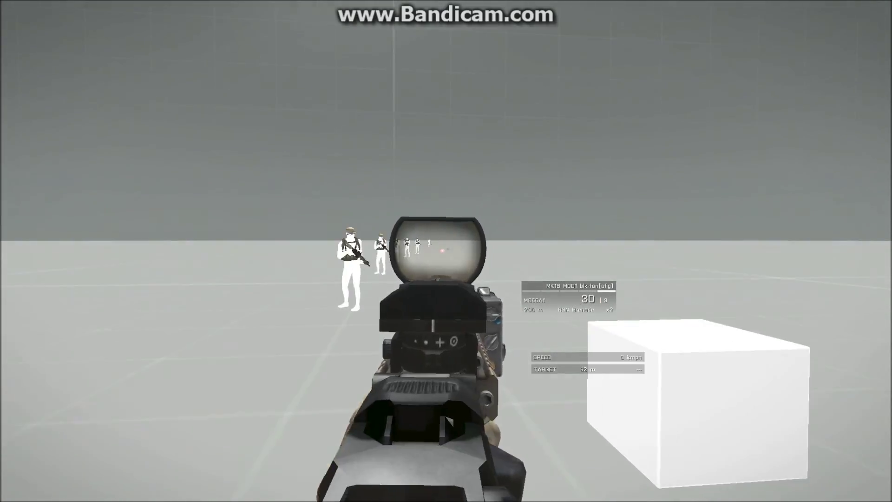
right_click(446, 251)
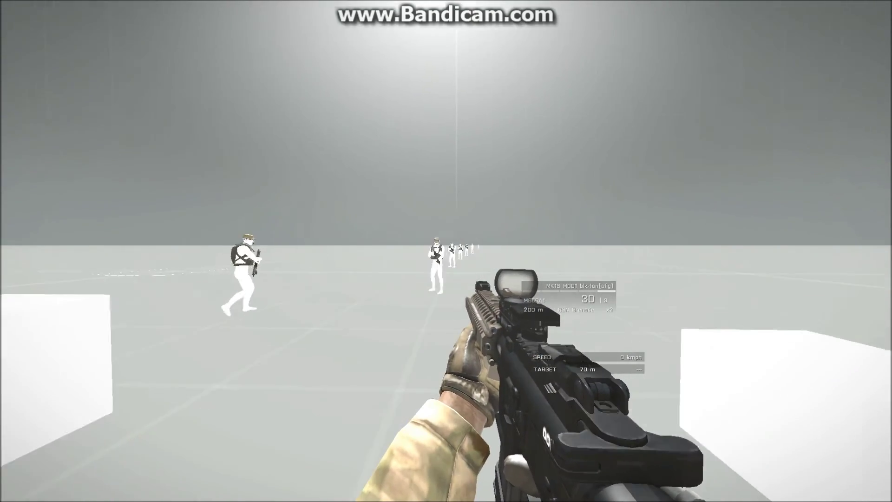
key(KP_Add)
key(KP_Add)
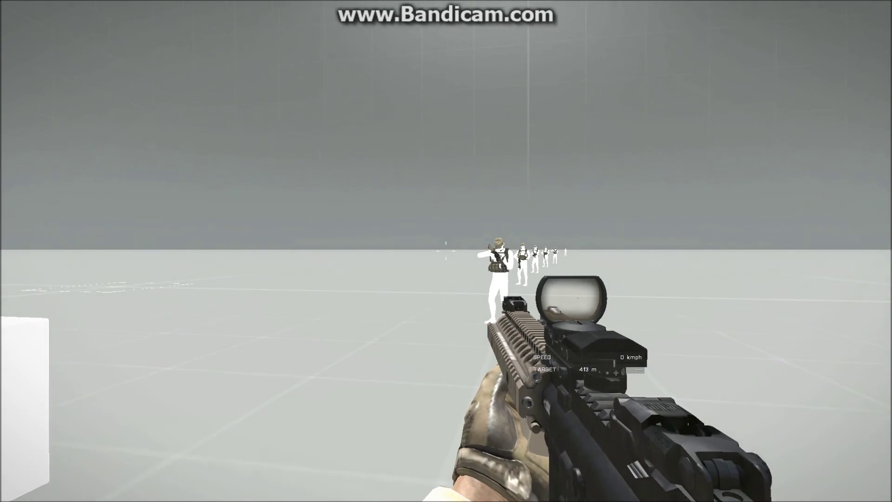
key(KP_Subtract)
key(a)
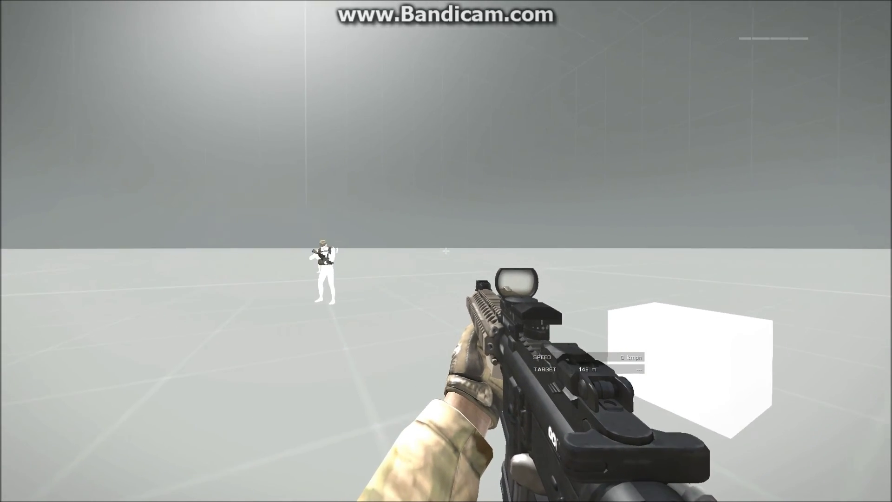